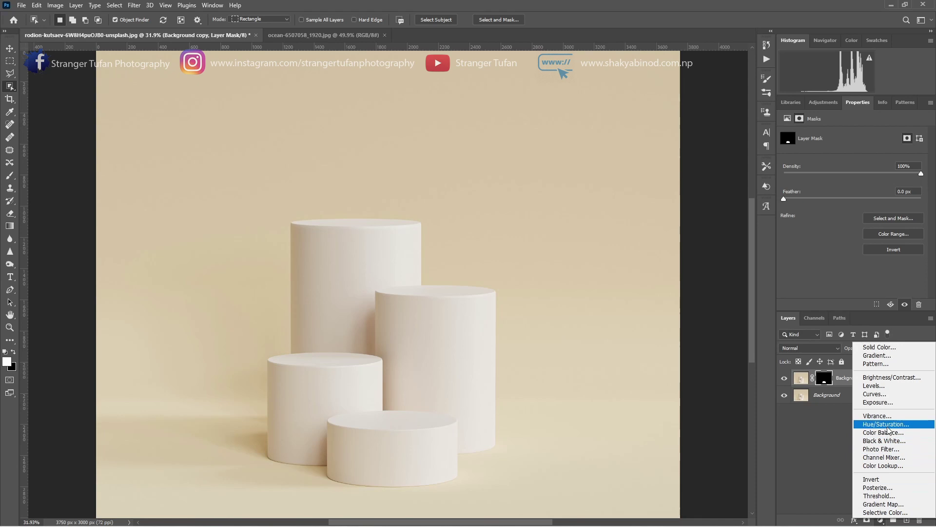
- Add a Hue/Saturation adjustment clipped to the masked copy of the short front cylinder and turn on Colorize
click(885, 424)
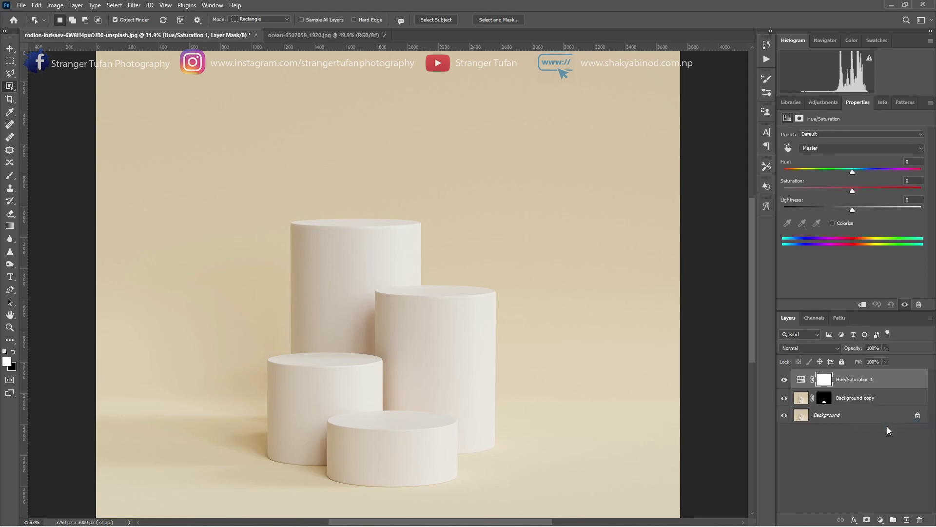
click(861, 303)
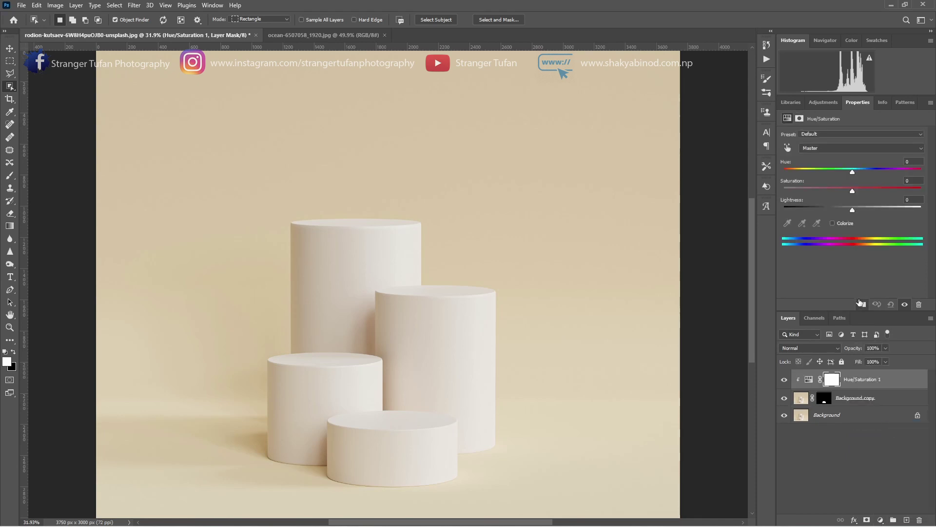
click(833, 223)
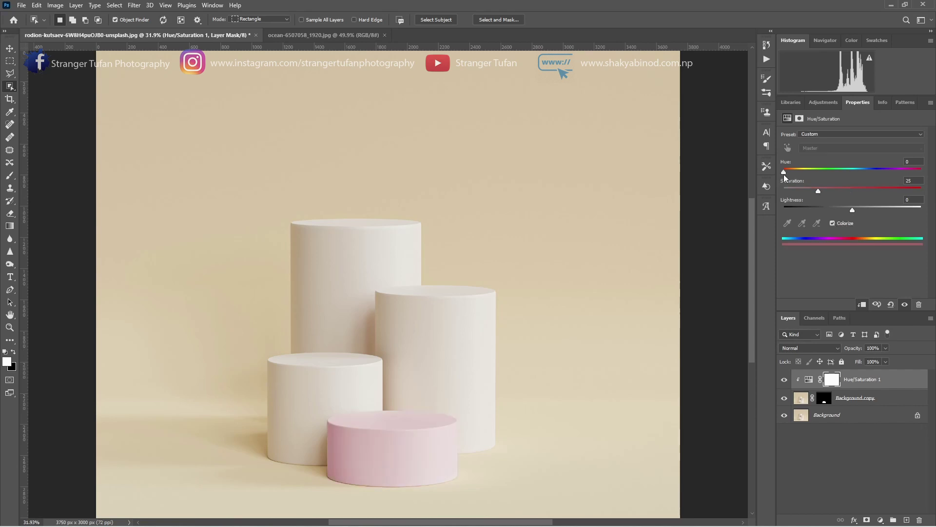
- Color the short front cylinder golden yellow with hue 42, saturation 68 and lightness -23, and set the adjustment's blend mode to Multiply
drag(783, 174, 839, 177)
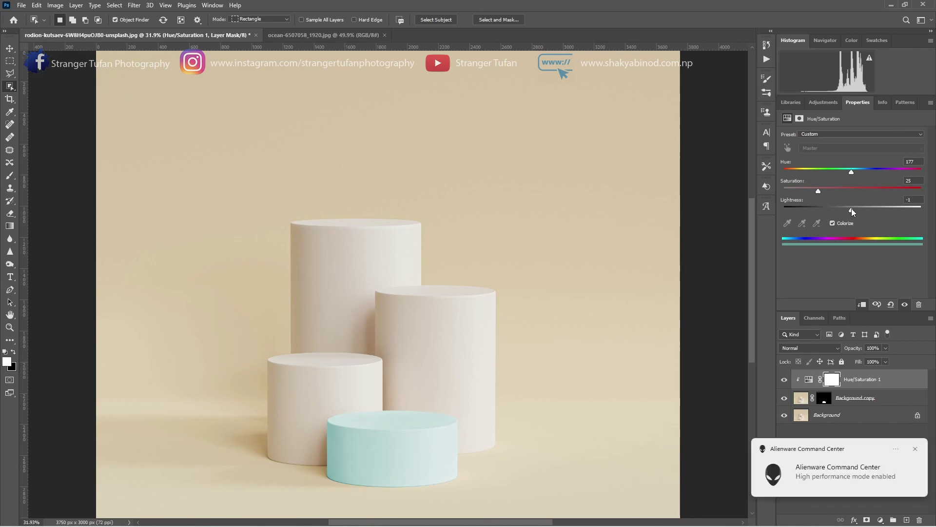
drag(851, 209, 847, 208)
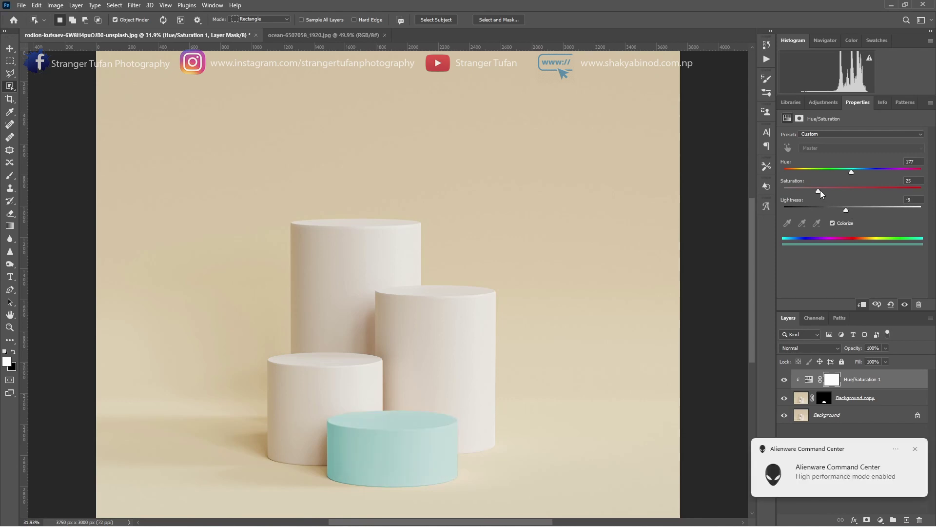
click(877, 190)
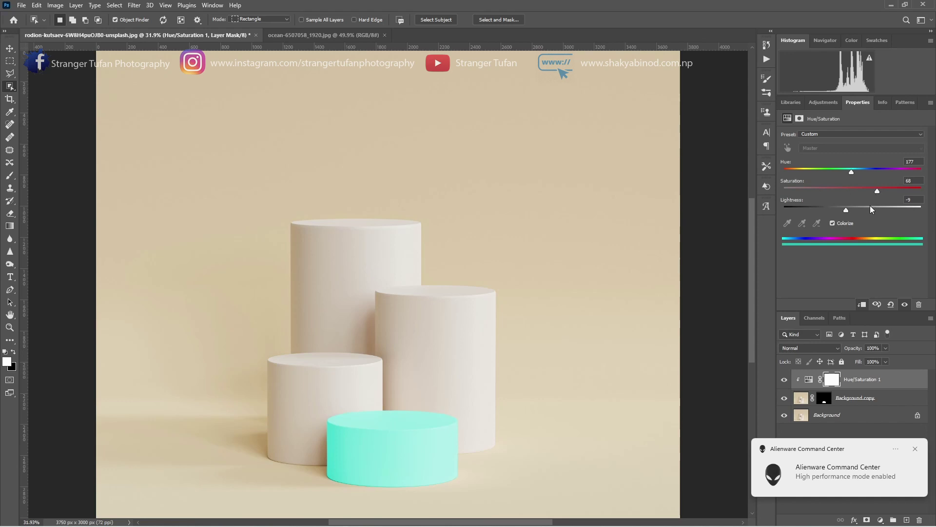
drag(841, 209, 837, 209)
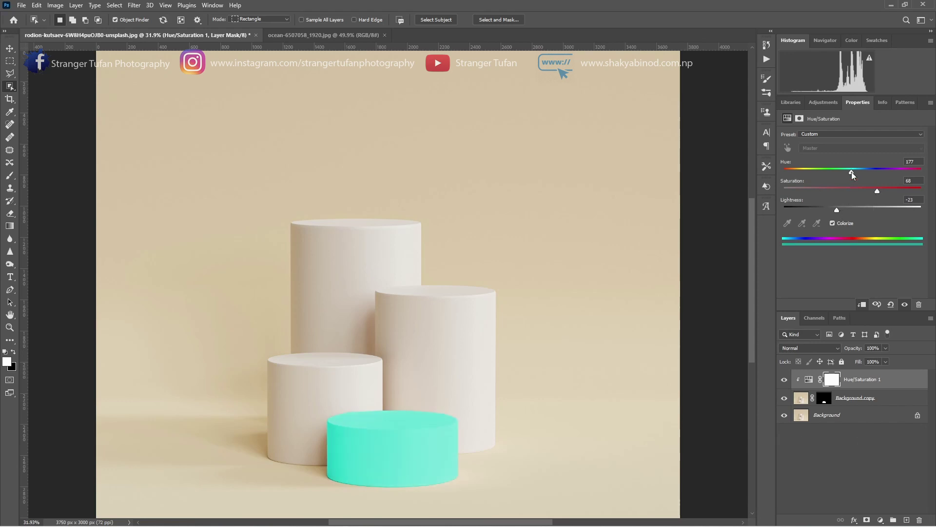
drag(851, 172, 799, 169)
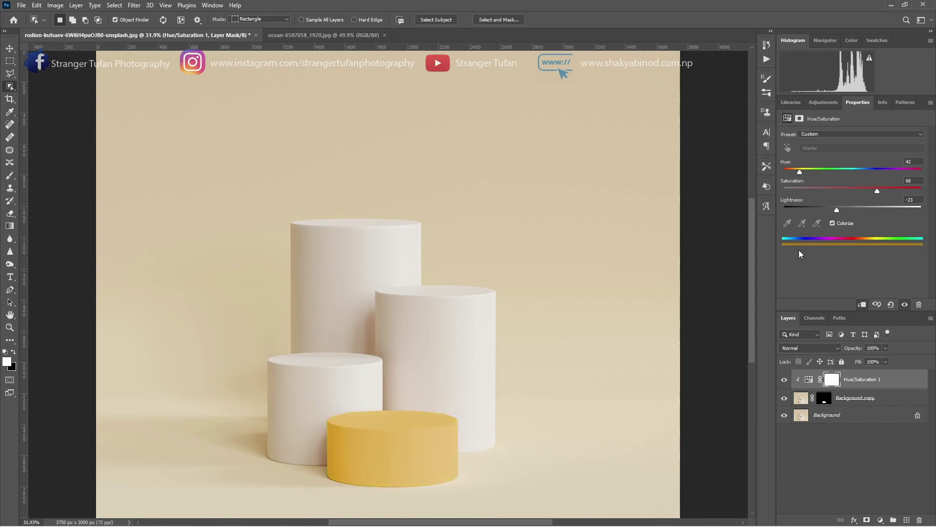
click(818, 346)
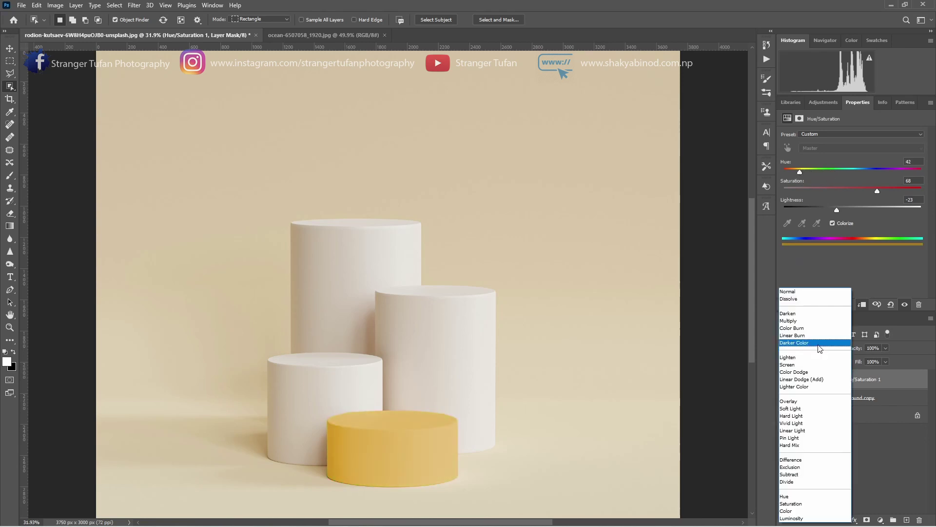
click(792, 320)
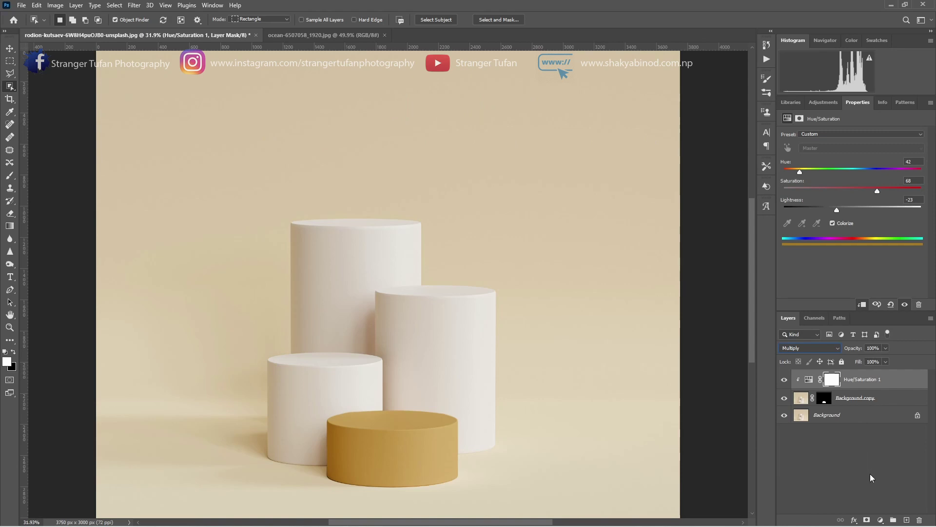
- Duplicate the Background layer, select the medium cylinder at the left of the group, and mask the copy to it
drag(836, 417, 906, 520)
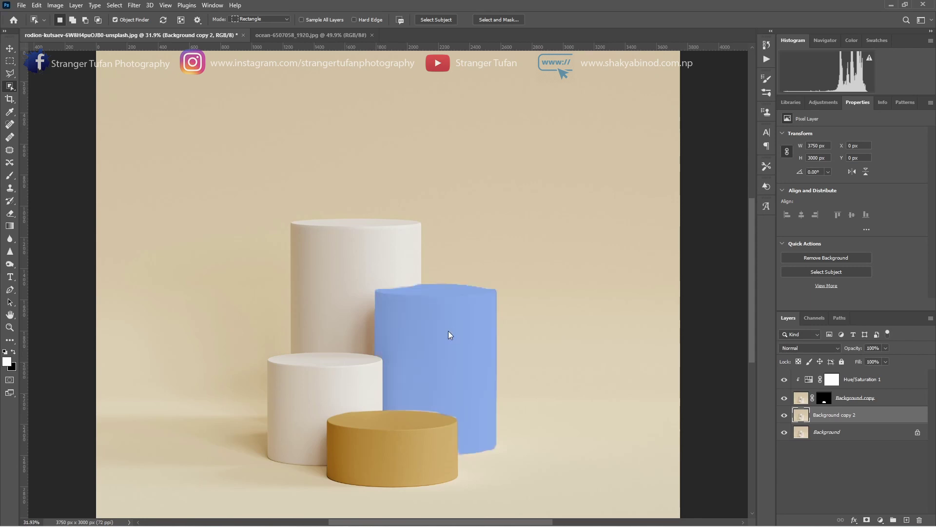
click(351, 384)
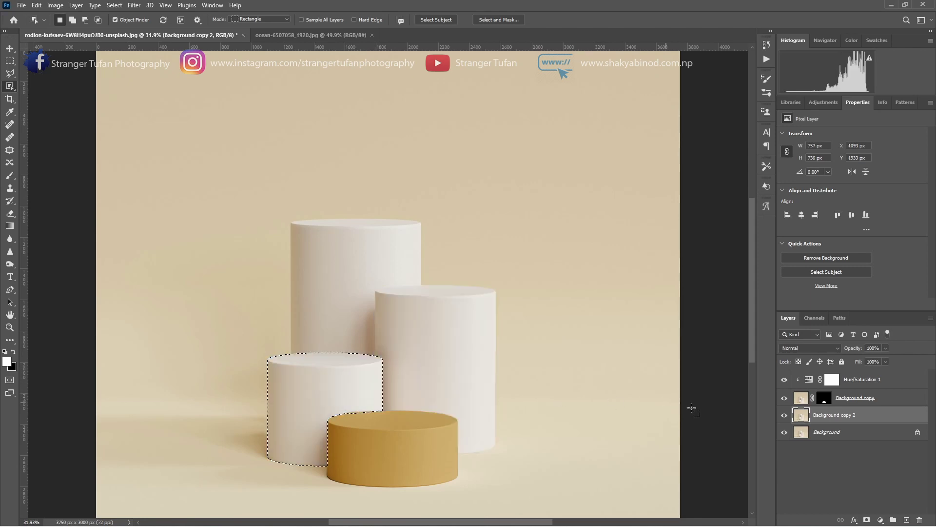
click(867, 520)
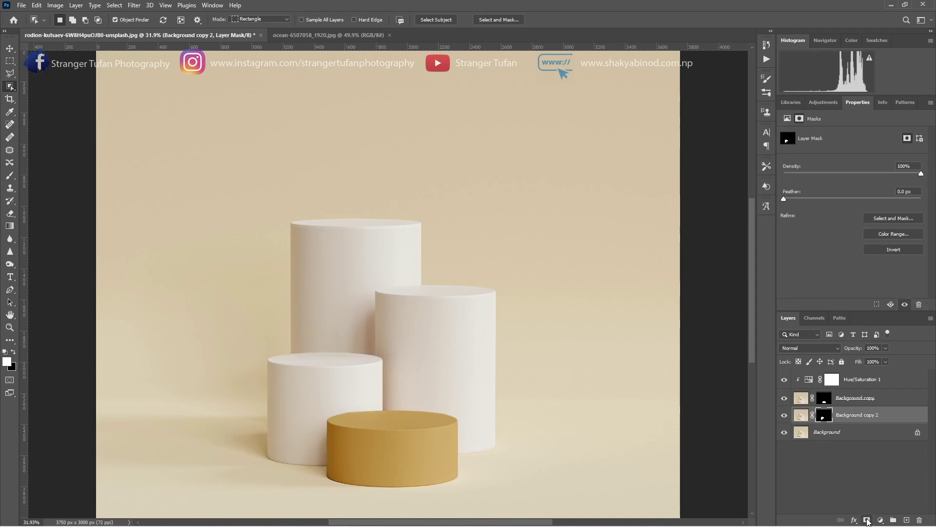
- Add a Hue/Saturation adjustment clipped to the left cylinder's masked layer and turn on Colorize
click(880, 520)
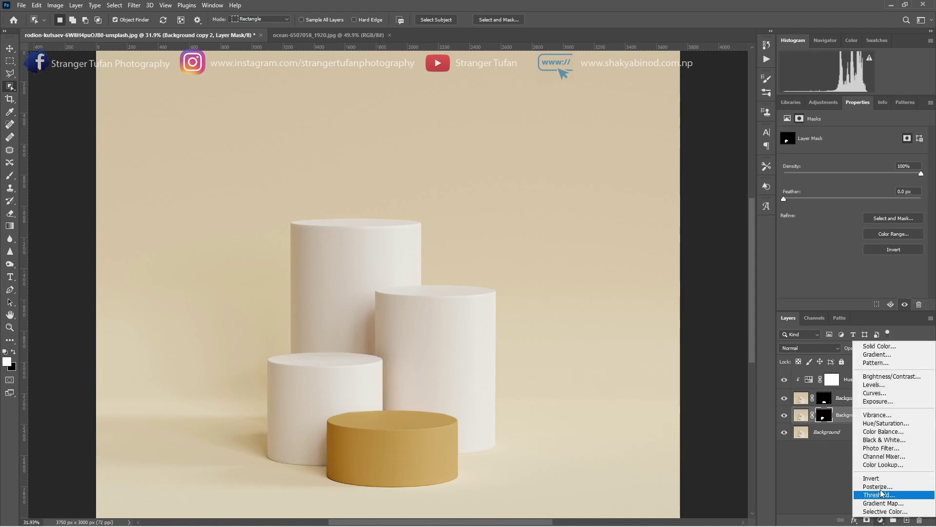
click(886, 423)
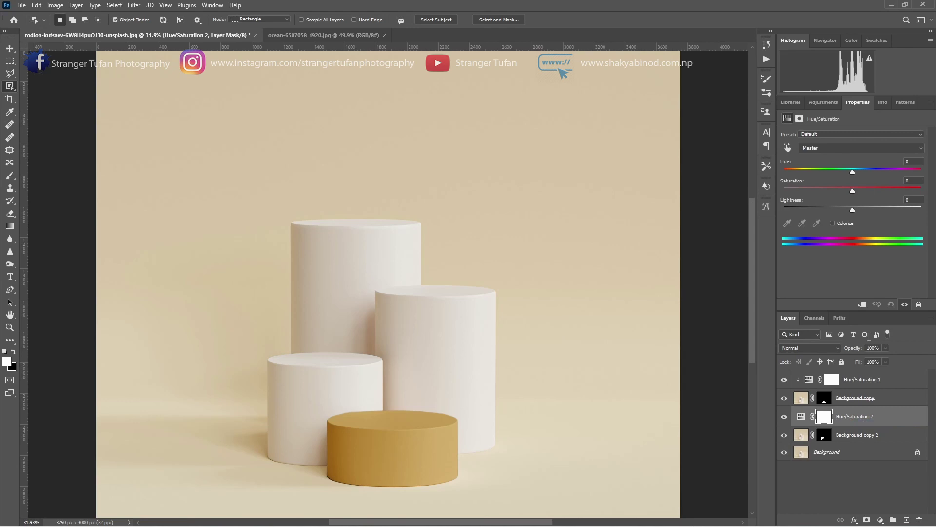
click(862, 305)
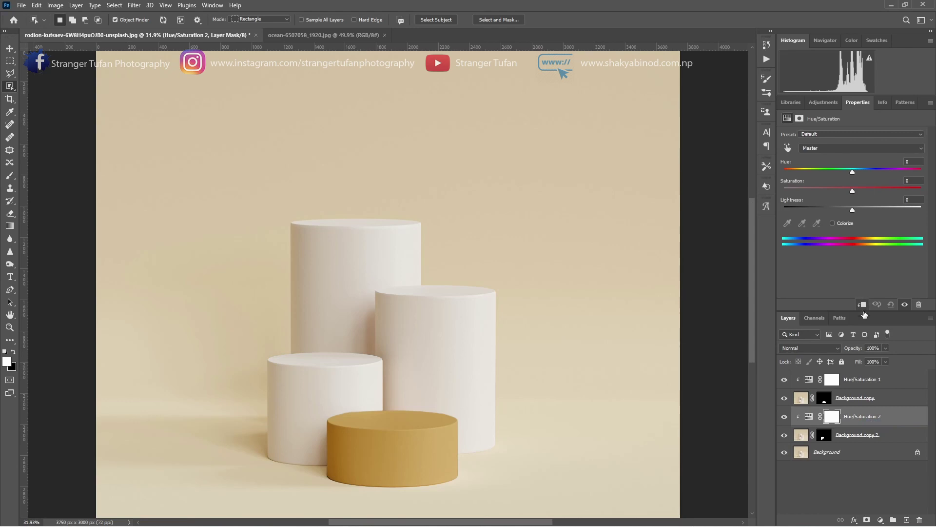
click(833, 224)
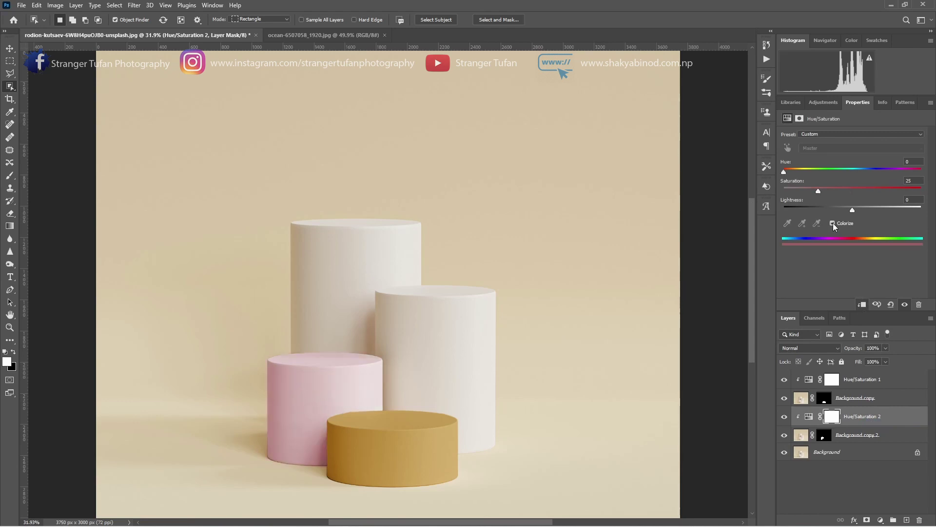
- Color the left cylinder purple with hue 301, saturation 55 and lightness -31, using the Multiply blend mode
drag(817, 193, 860, 197)
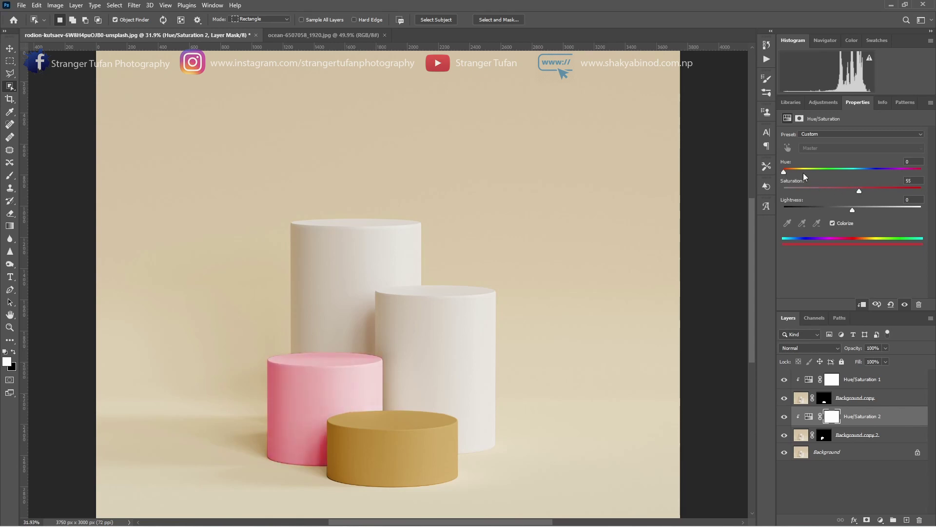
drag(803, 173, 872, 182)
drag(874, 173, 899, 175)
drag(841, 209, 825, 209)
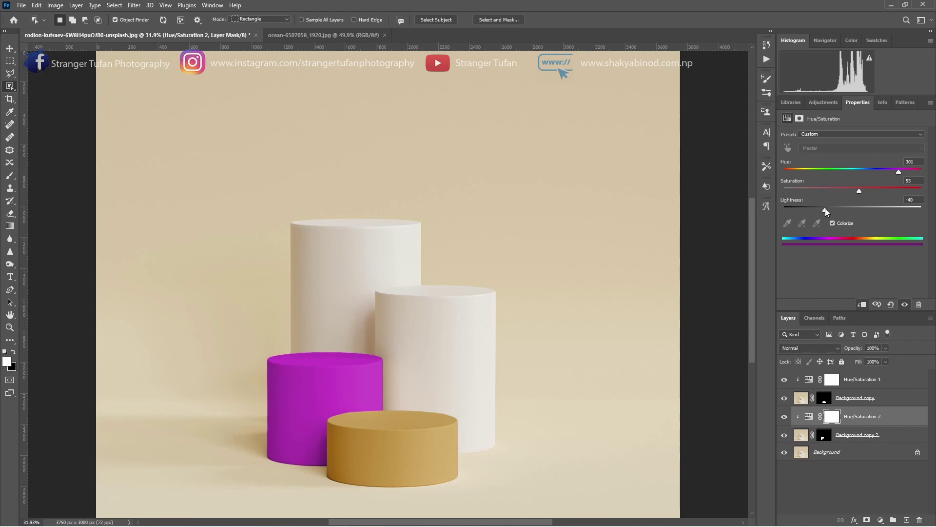
click(813, 350)
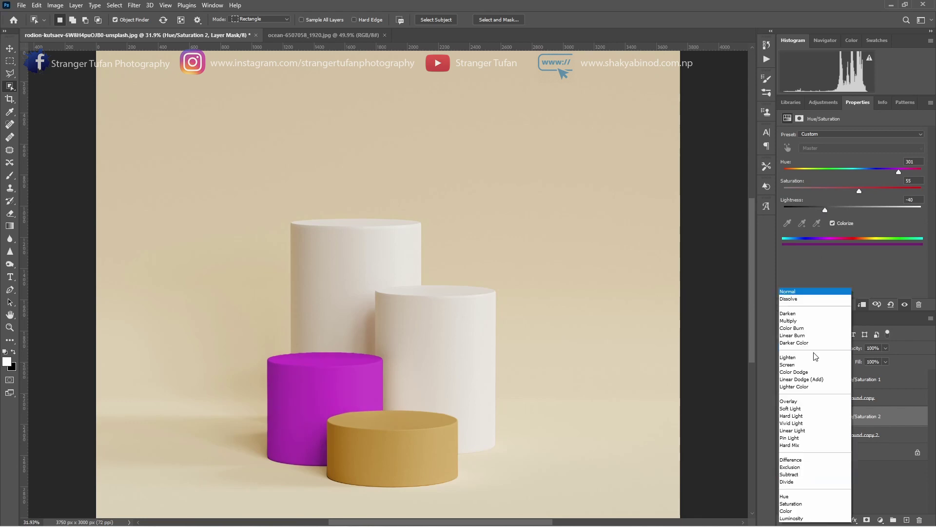
click(802, 320)
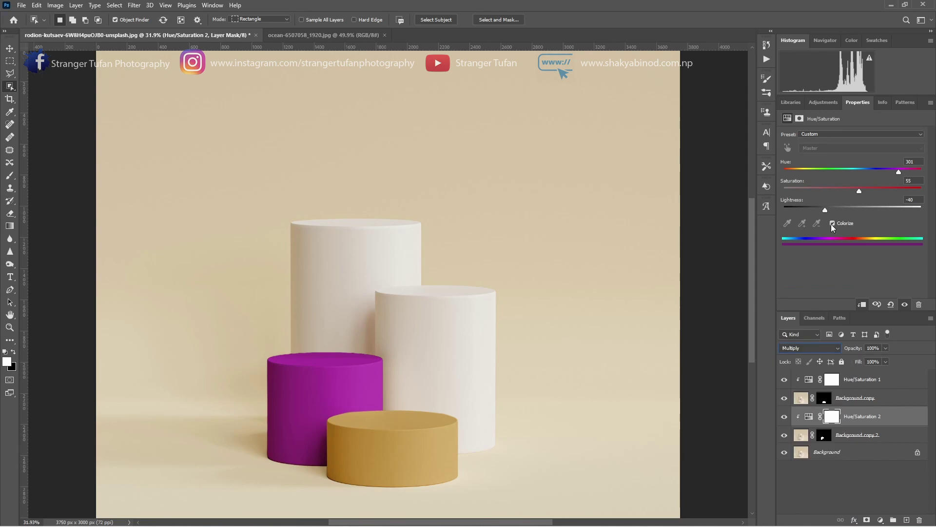
drag(829, 209, 831, 209)
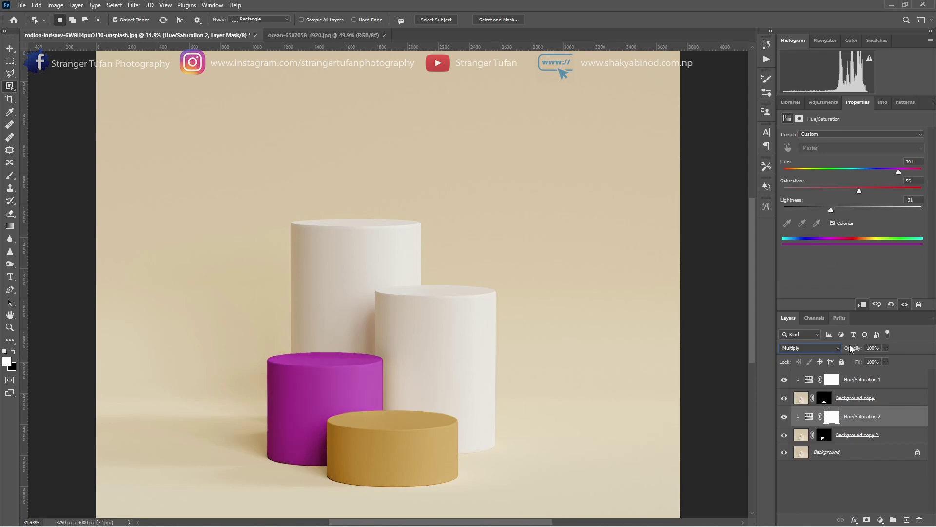
- Duplicate the Background layer again, select the tall cylinder at the right of the group, and mask the copy to it
drag(853, 454, 906, 520)
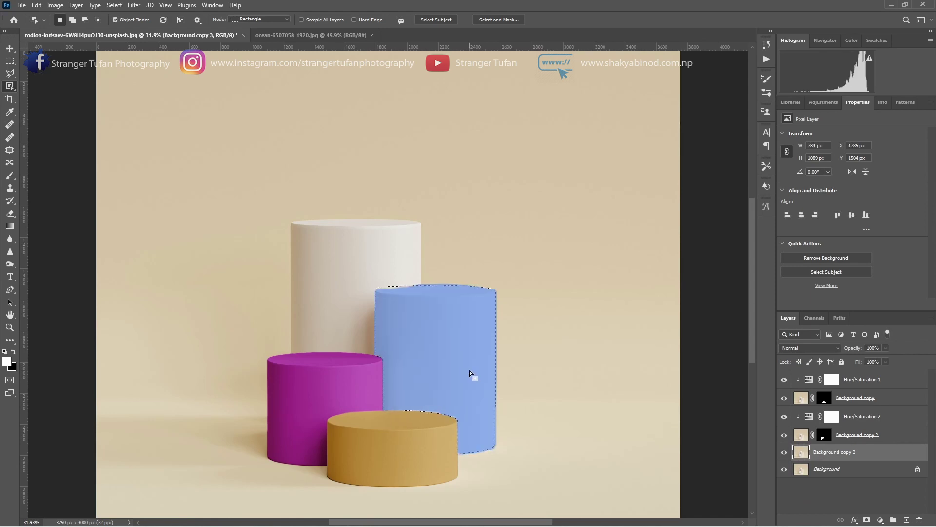
click(470, 370)
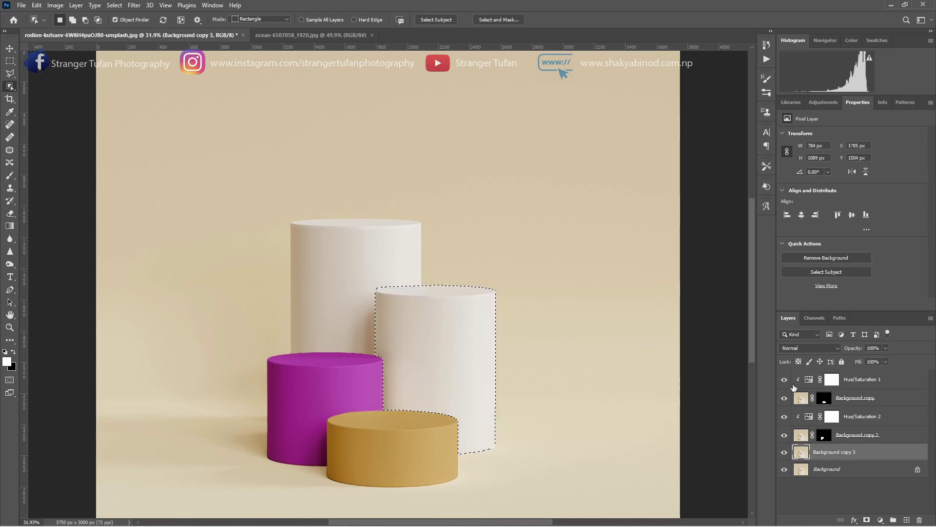
click(867, 520)
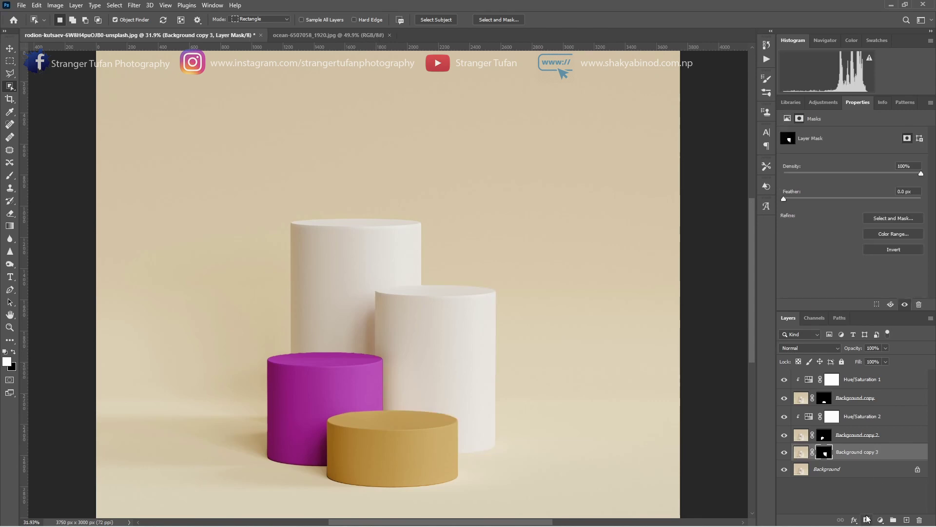
- Add a Hue/Saturation adjustment clipped to the right cylinder's masked layer and turn on Colorize
click(880, 520)
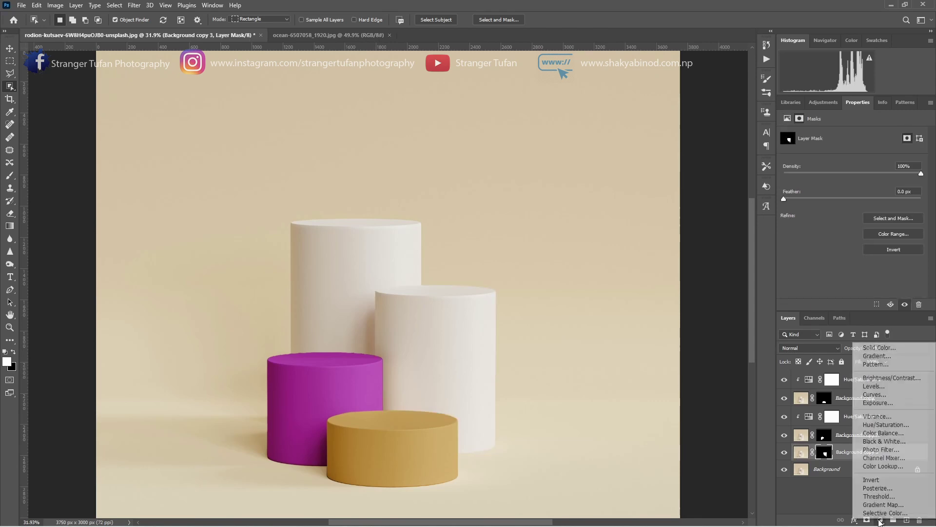
click(880, 425)
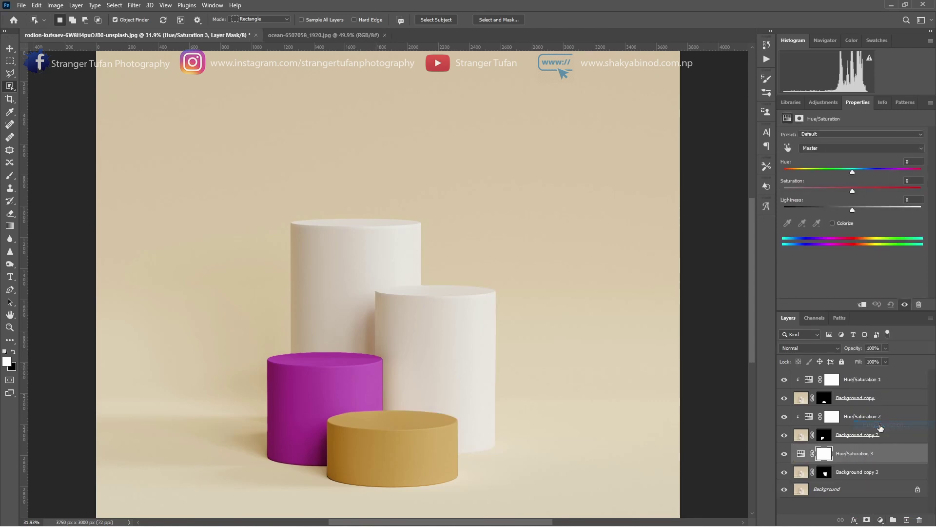
click(863, 304)
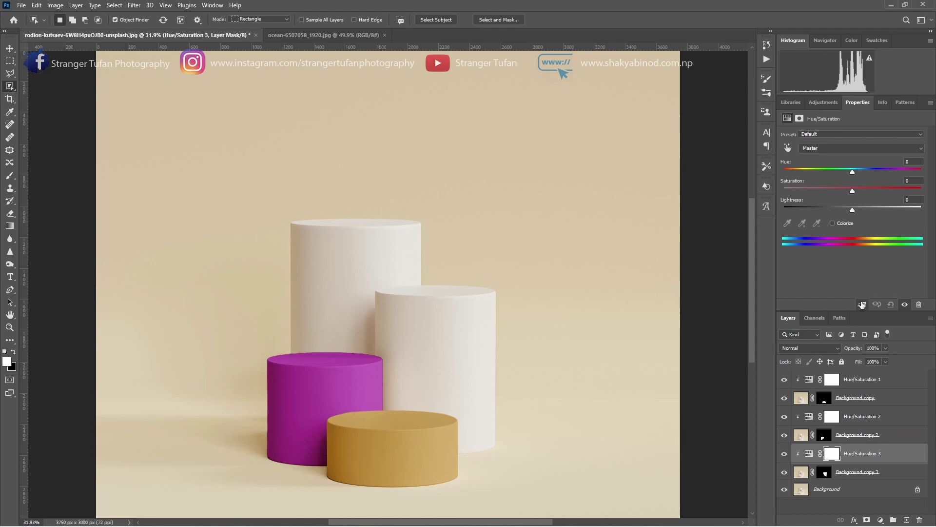
click(835, 224)
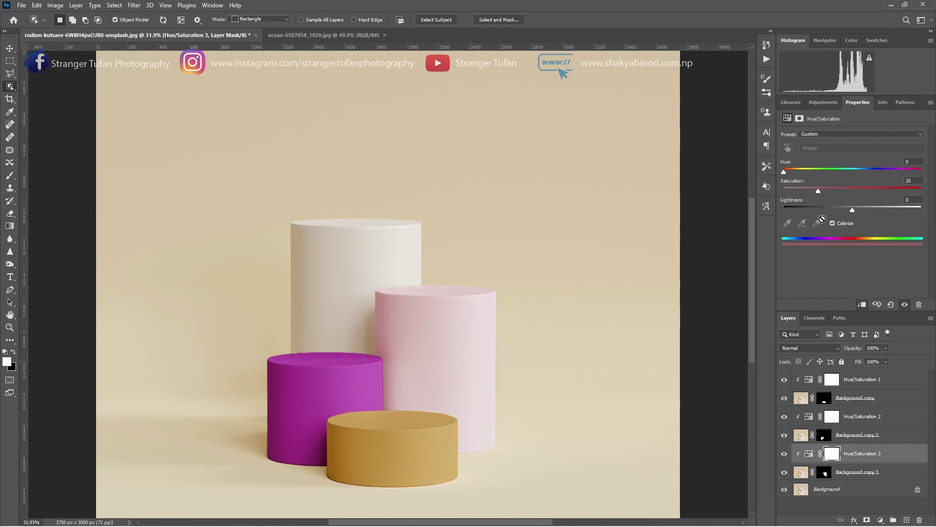
- Color the right cylinder teal with hue 193, saturation 58 and lightness -45, and set the adjustment's blend mode to Multiply
drag(819, 190, 863, 191)
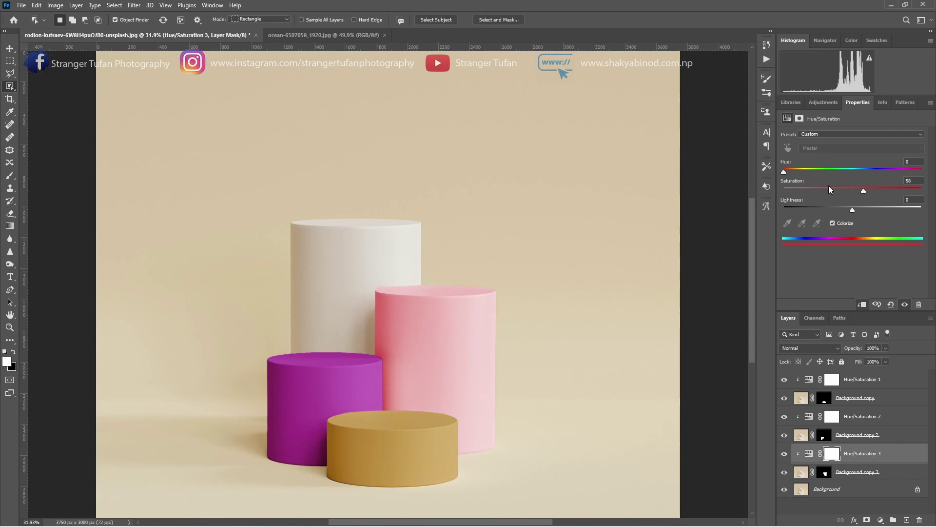
drag(782, 170, 858, 174)
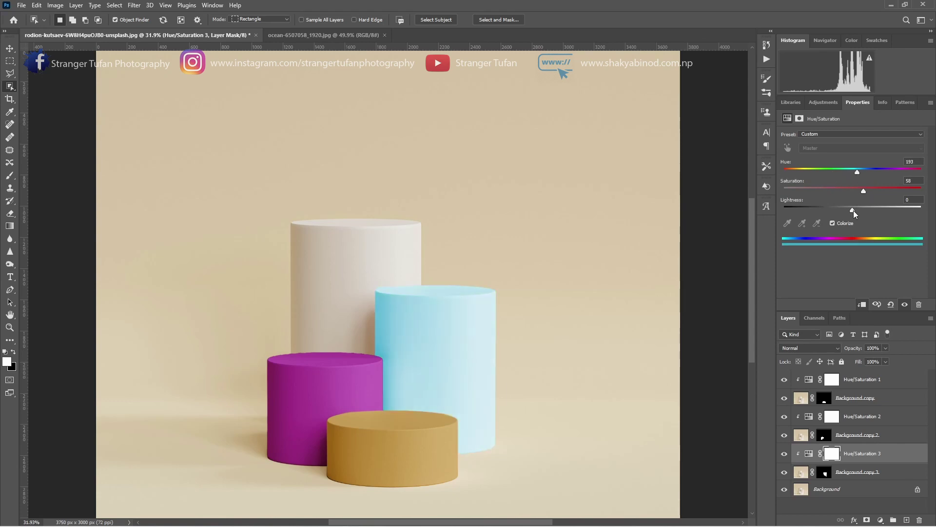
drag(850, 210, 820, 209)
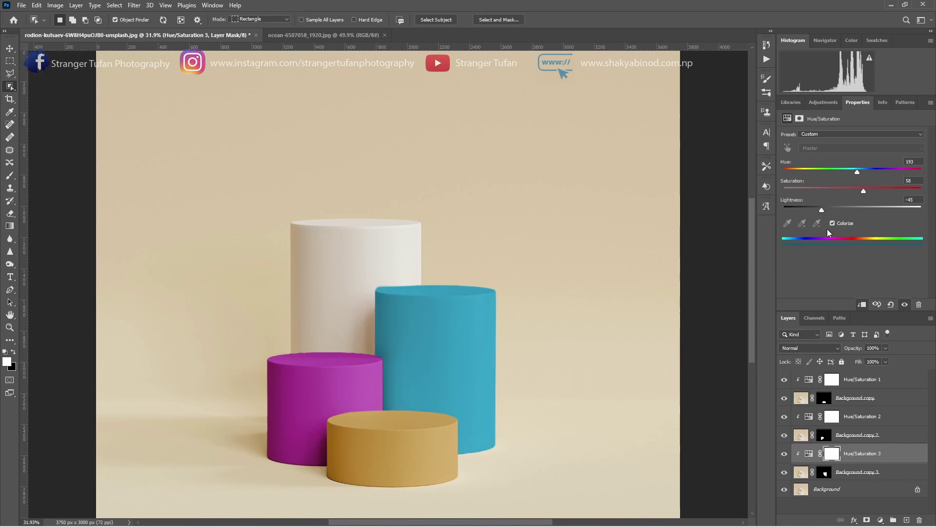
click(821, 348)
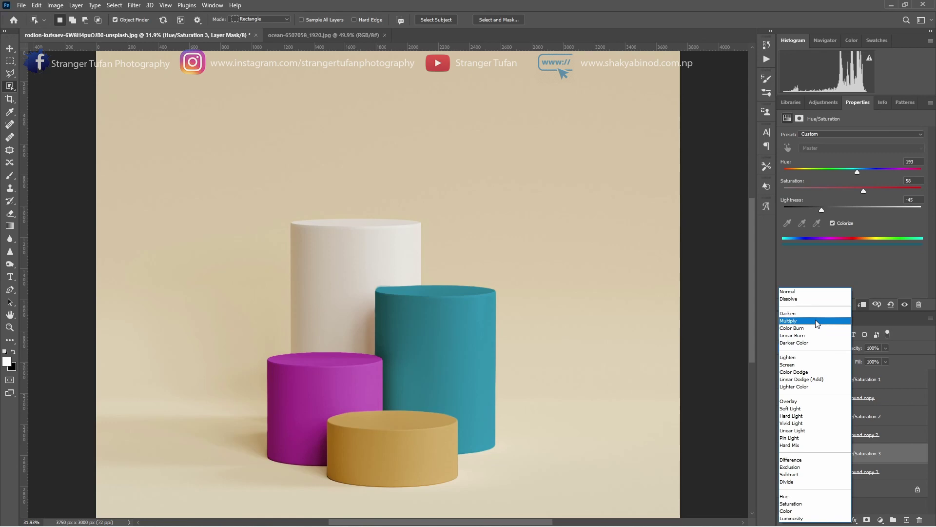
click(817, 321)
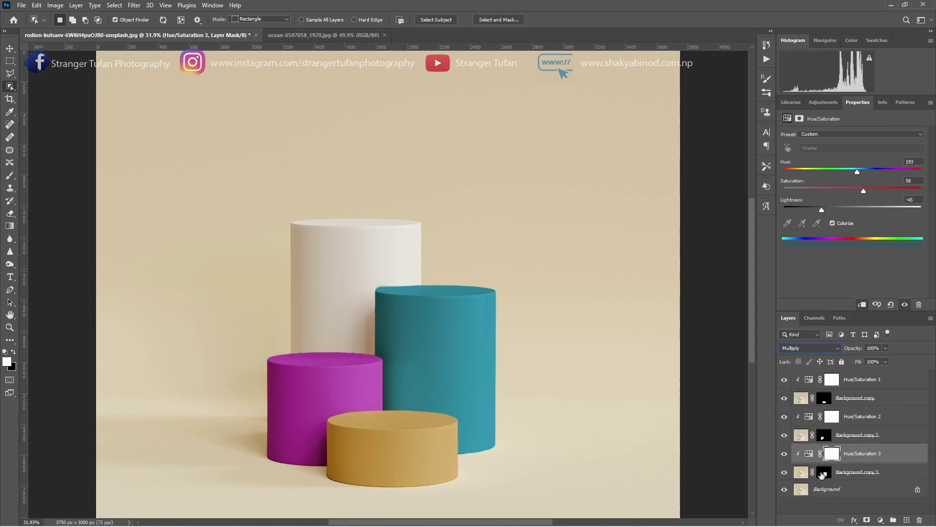
- Duplicate the Background layer, select the tallest cylinder at the back without the teal cylinder's top, and mask the copy to it
drag(820, 491, 907, 519)
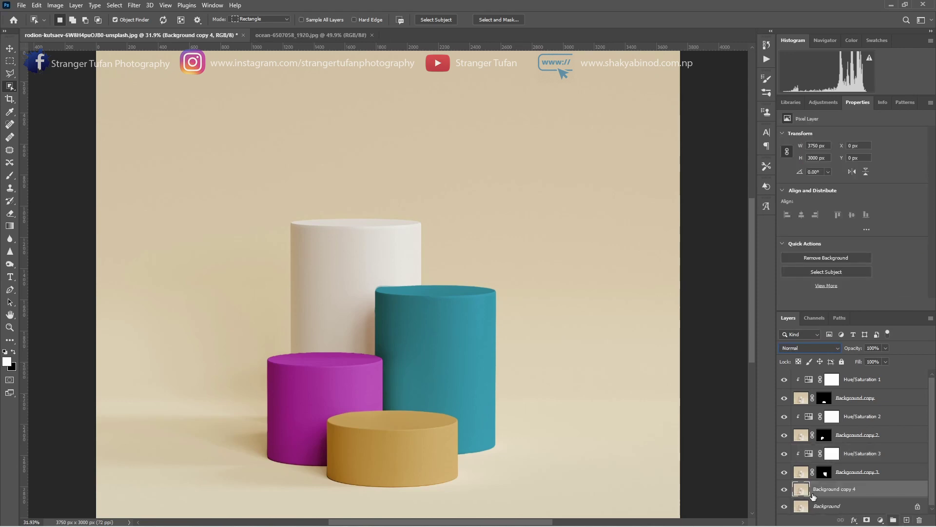
click(347, 295)
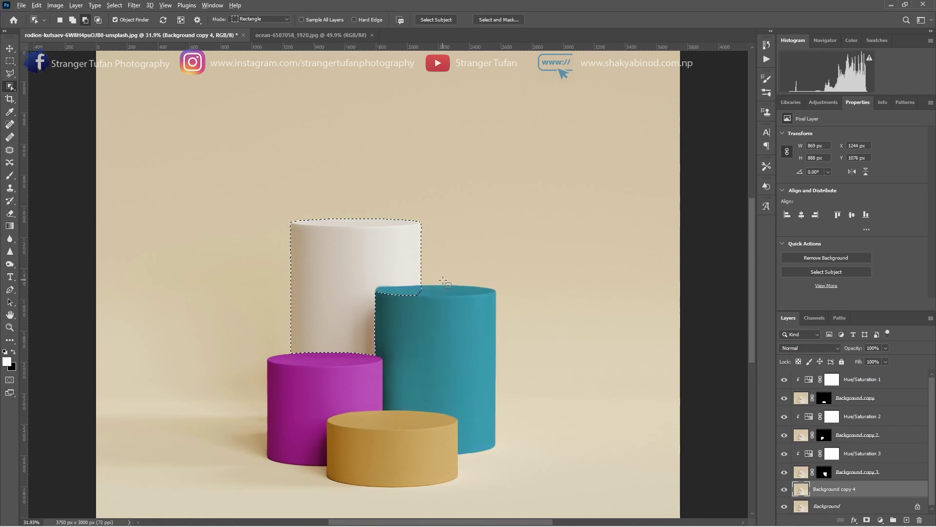
drag(443, 280, 377, 294)
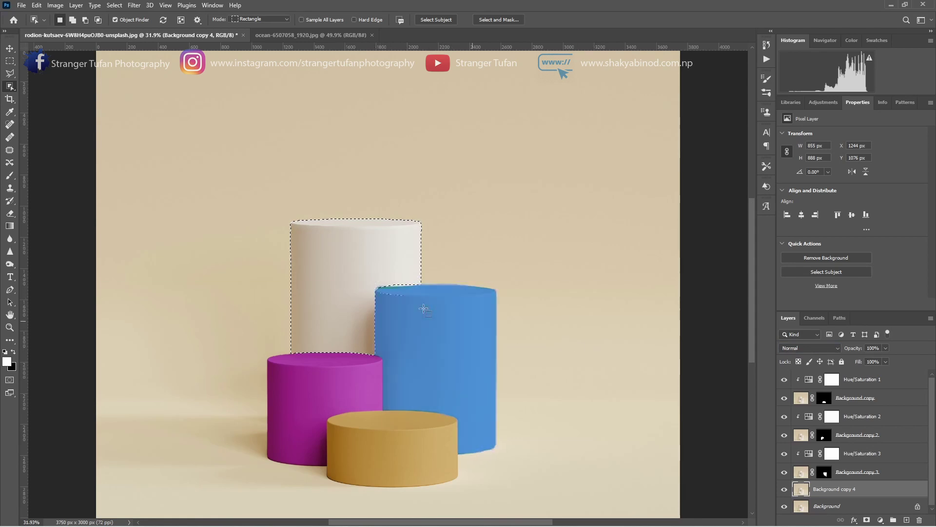
scroll(384, 311, up, 3)
drag(445, 279, 370, 305)
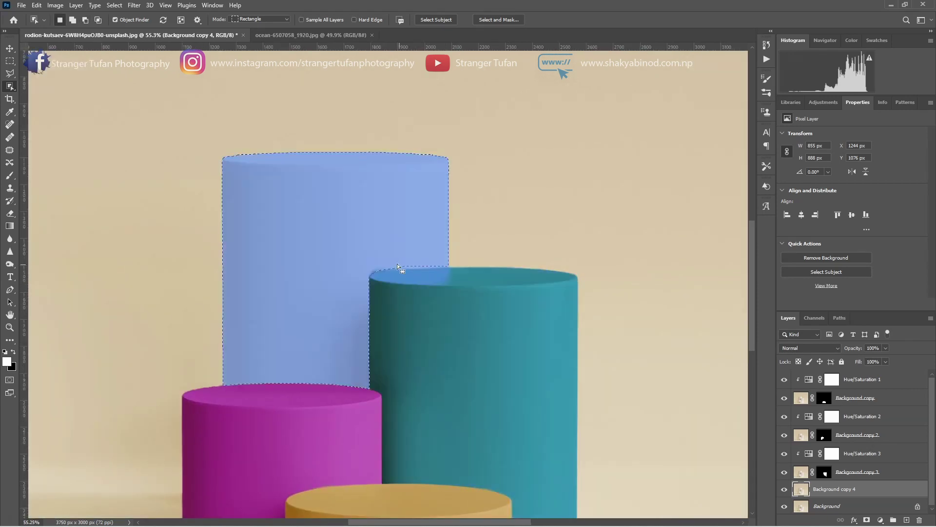
drag(393, 257, 448, 269)
scroll(516, 328, down, 2)
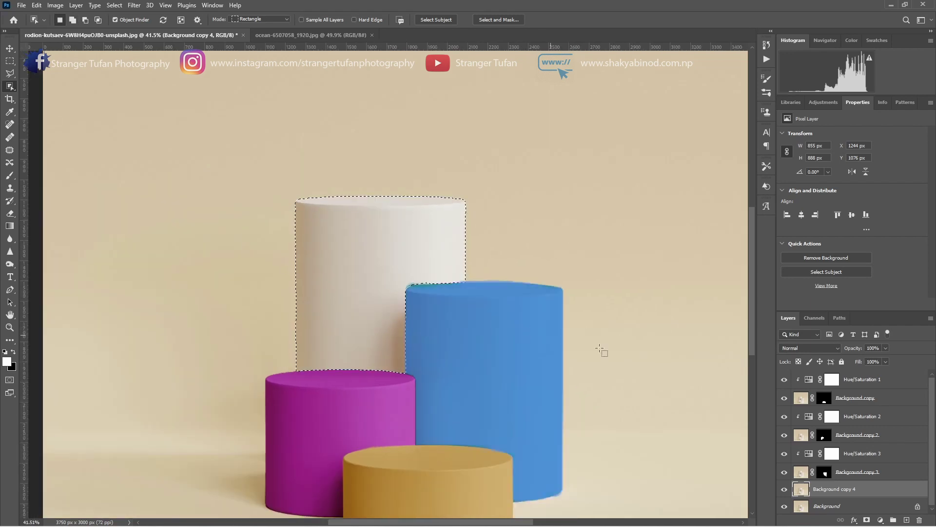
click(867, 519)
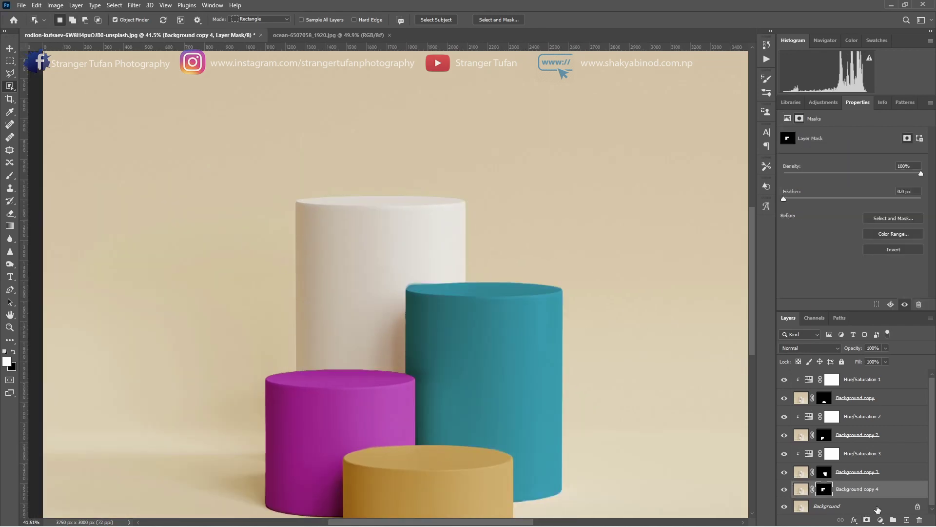
- Add a Hue/Saturation adjustment clipped to the tallest cylinder's masked layer and turn on Colorize
click(880, 520)
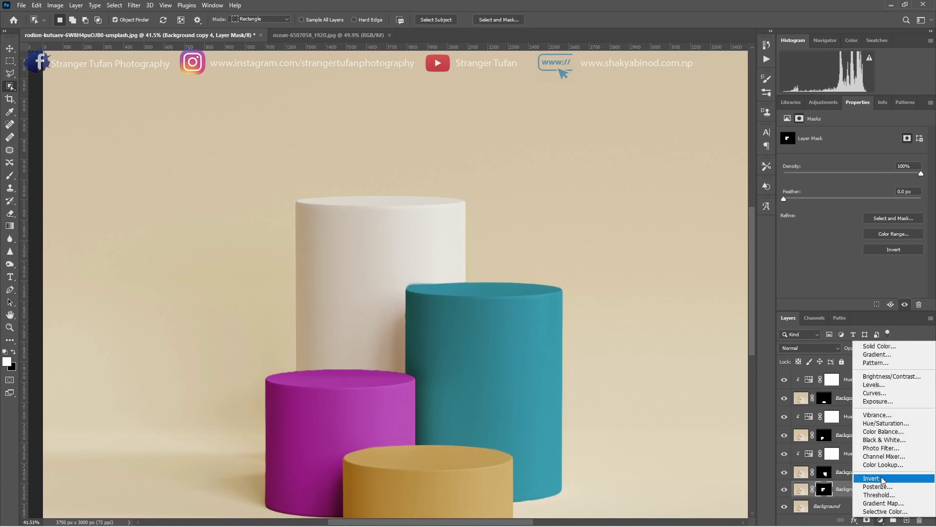
click(882, 424)
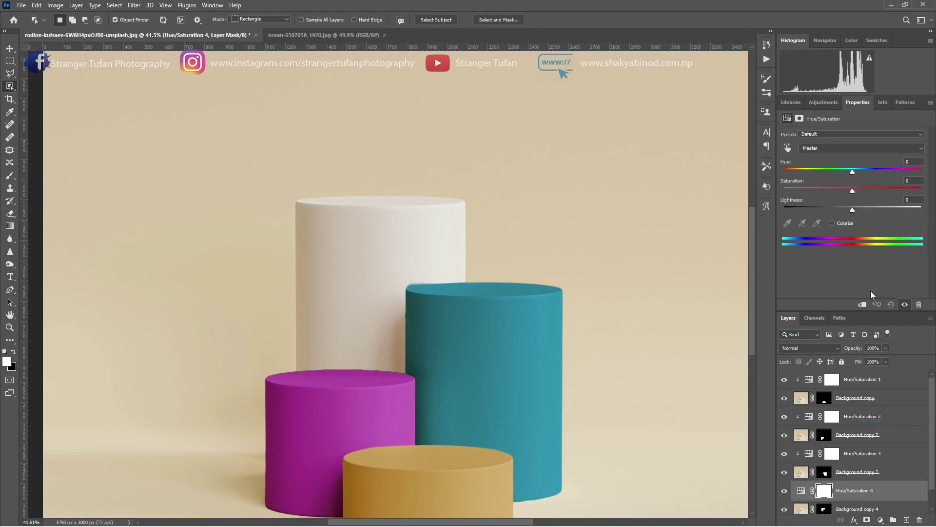
click(862, 305)
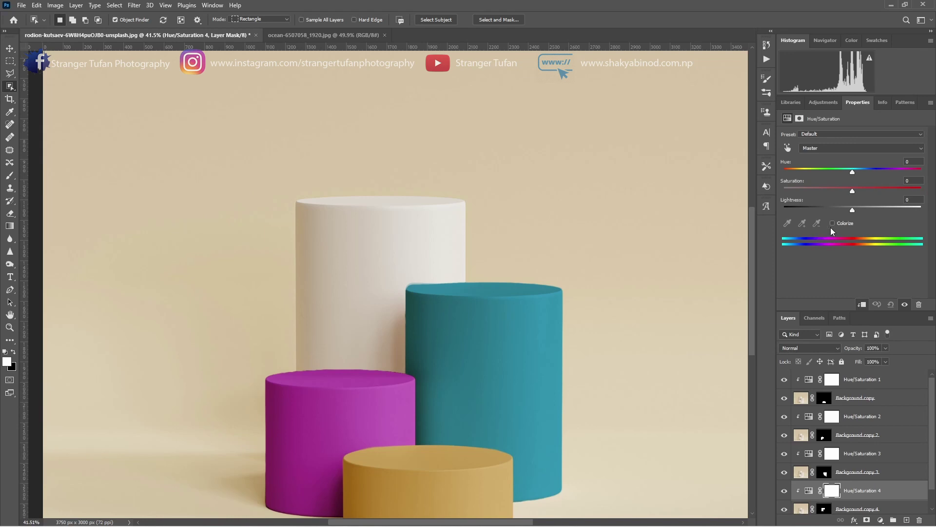
drag(852, 190, 872, 190)
click(803, 169)
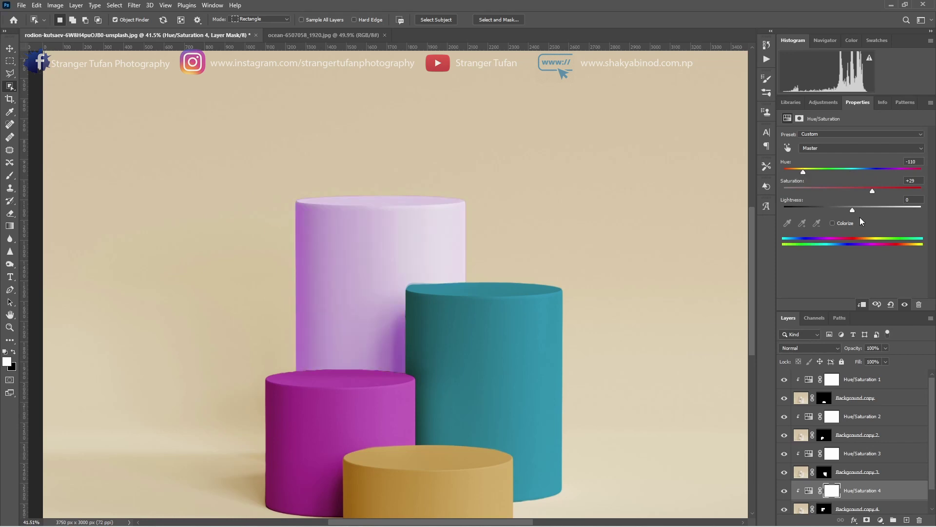
click(838, 222)
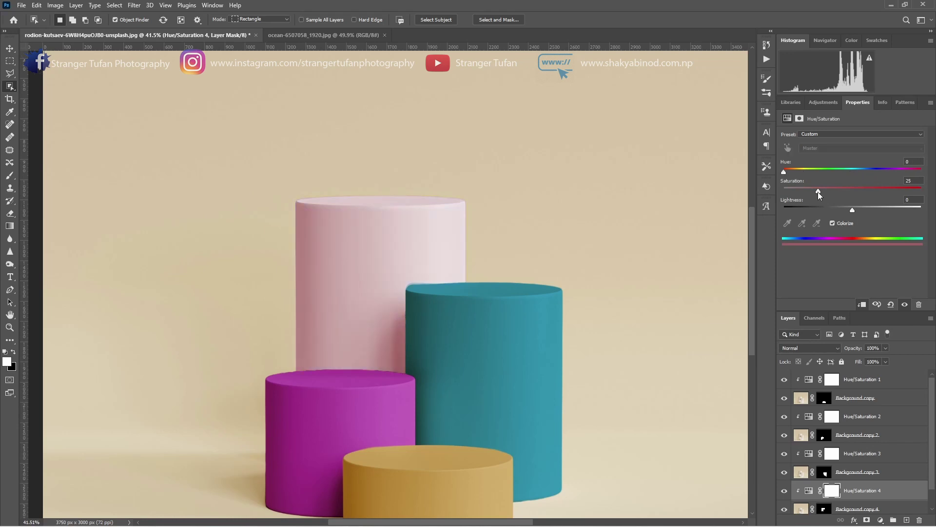
- Color the tallest cylinder magenta with hue 324, saturation 69 and lightness -23, and set the adjustment's blend mode to Multiply
drag(818, 191, 868, 190)
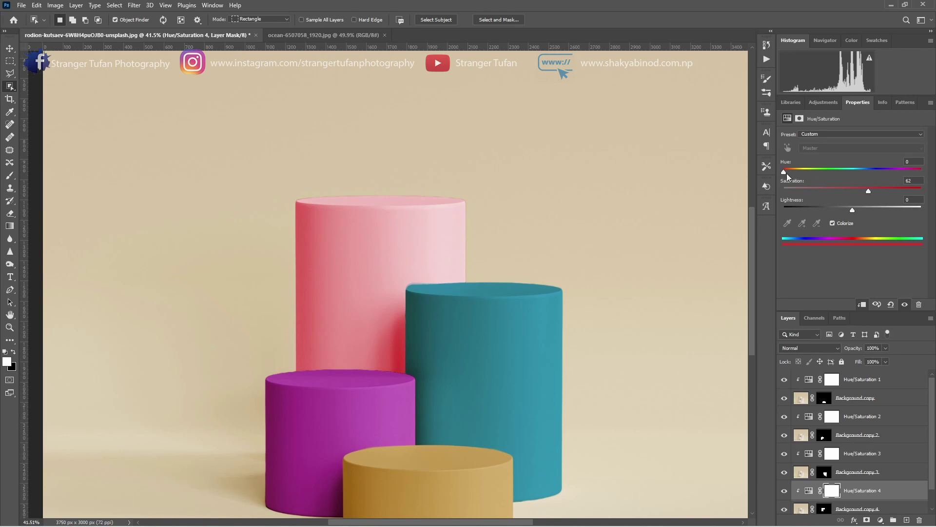
click(829, 176)
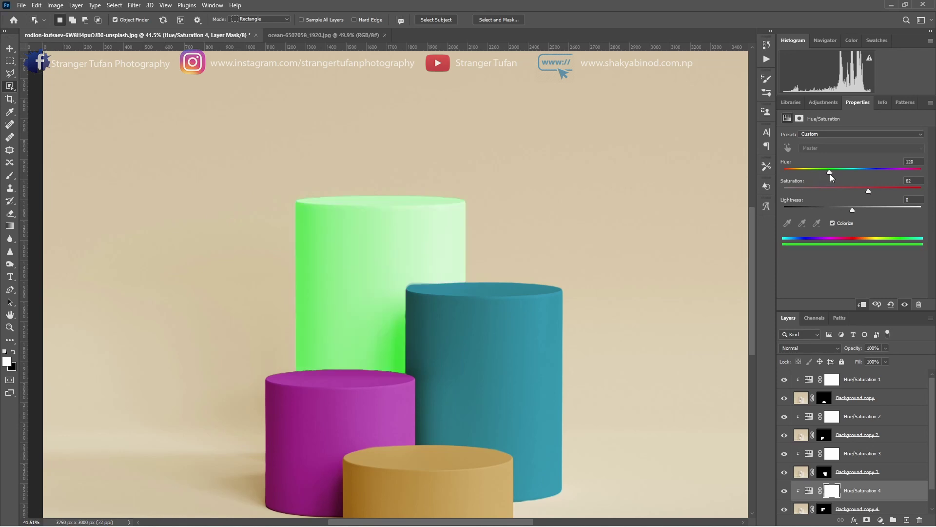
click(856, 175)
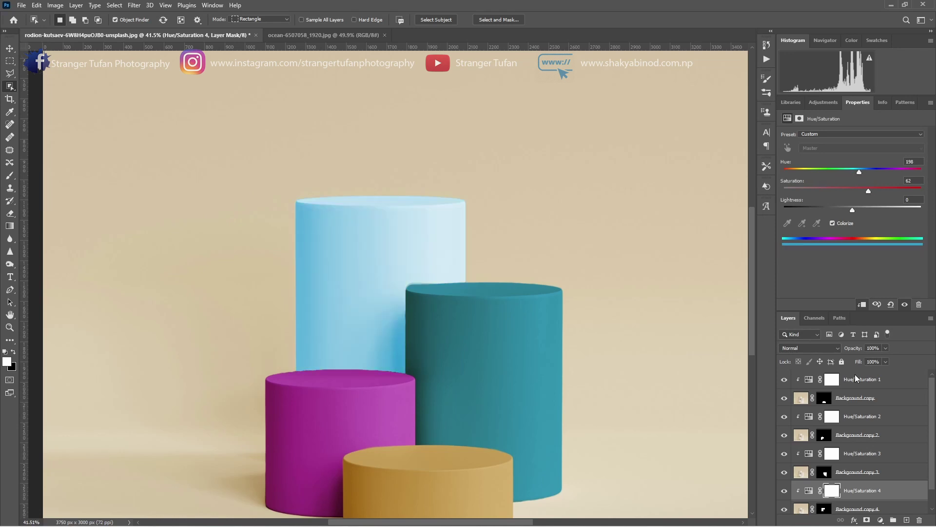
click(832, 347)
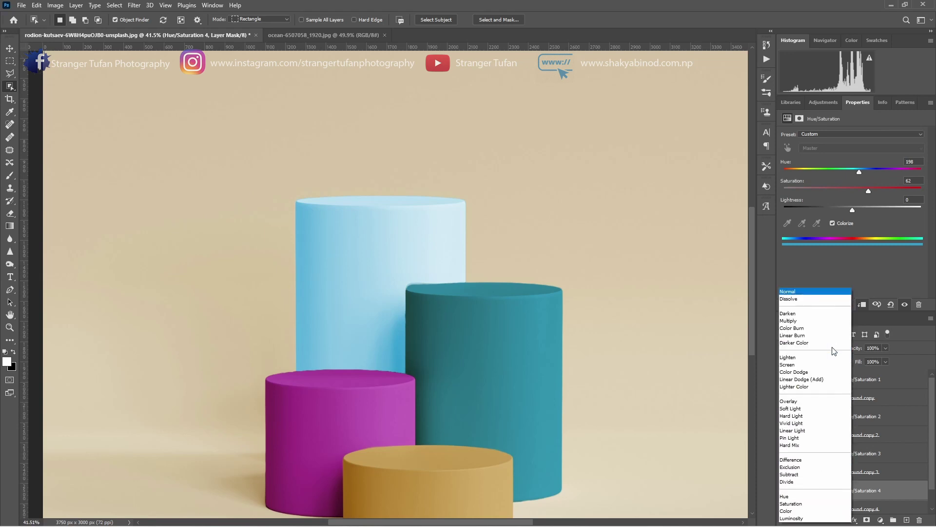
click(789, 320)
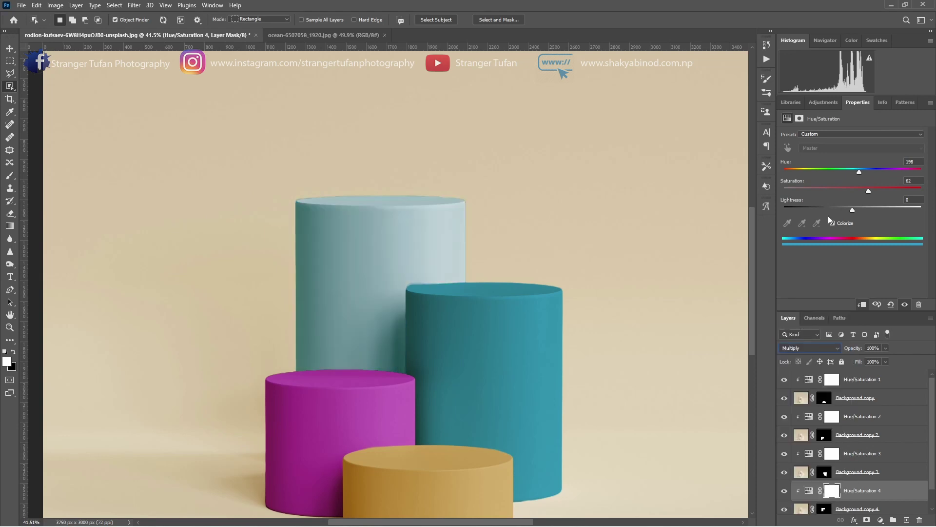
click(809, 170)
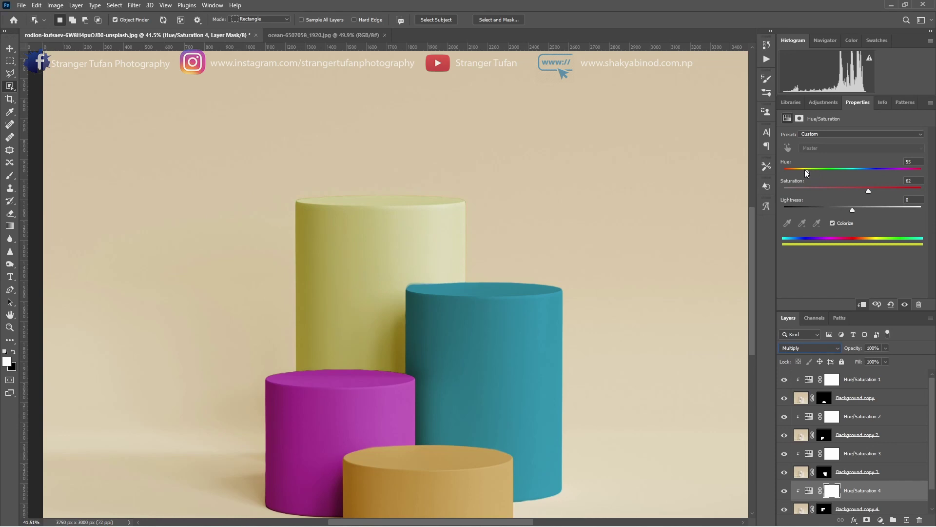
drag(807, 172, 886, 189)
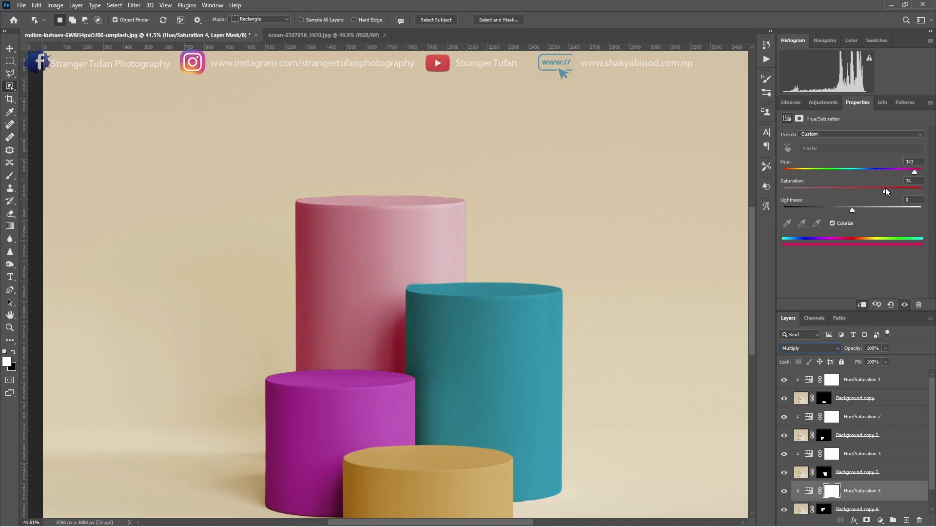
click(835, 208)
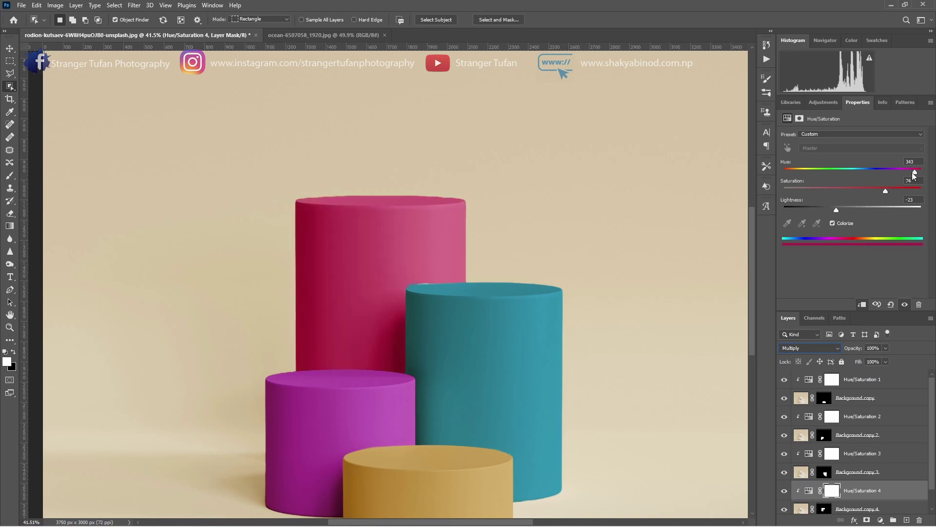
drag(913, 172, 907, 172)
drag(886, 191, 876, 254)
key(ctrl+0)
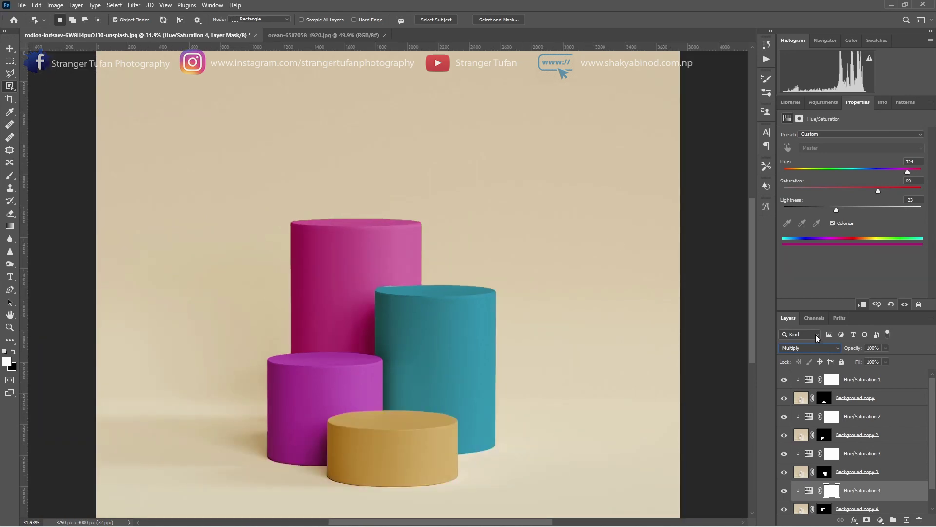
- Group all masked background copies and their Hue/Saturation layers as "colors", and compare the image with the group hidden and shown
click(872, 381)
scroll(873, 382, down, 1)
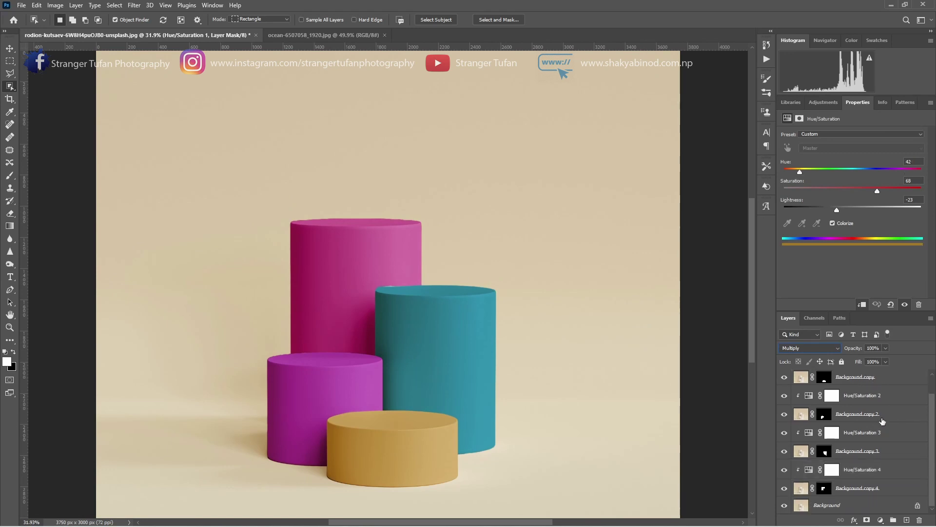
shift+click(897, 489)
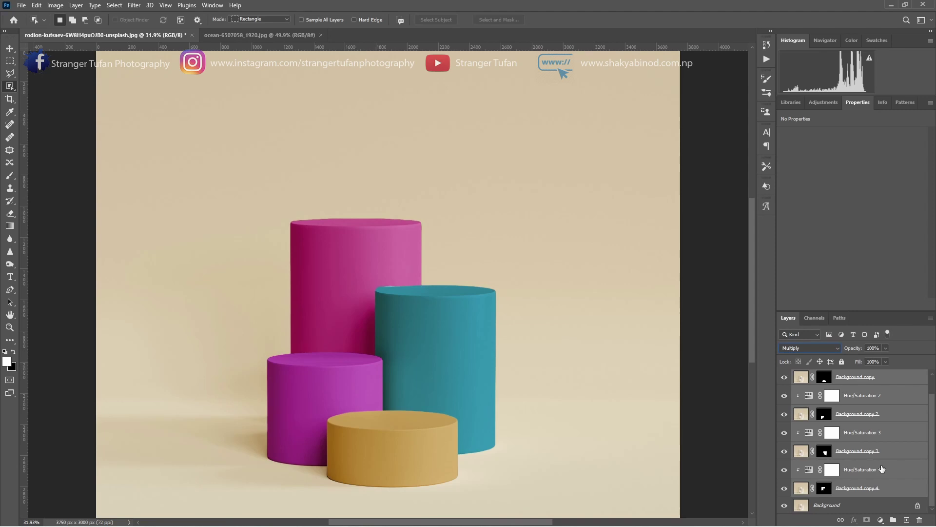
click(894, 520)
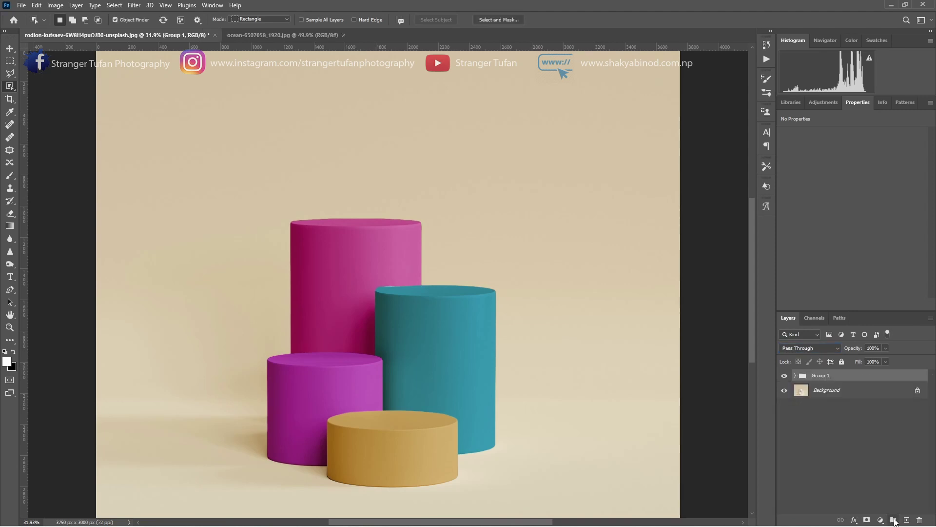
click(844, 437)
click(820, 375)
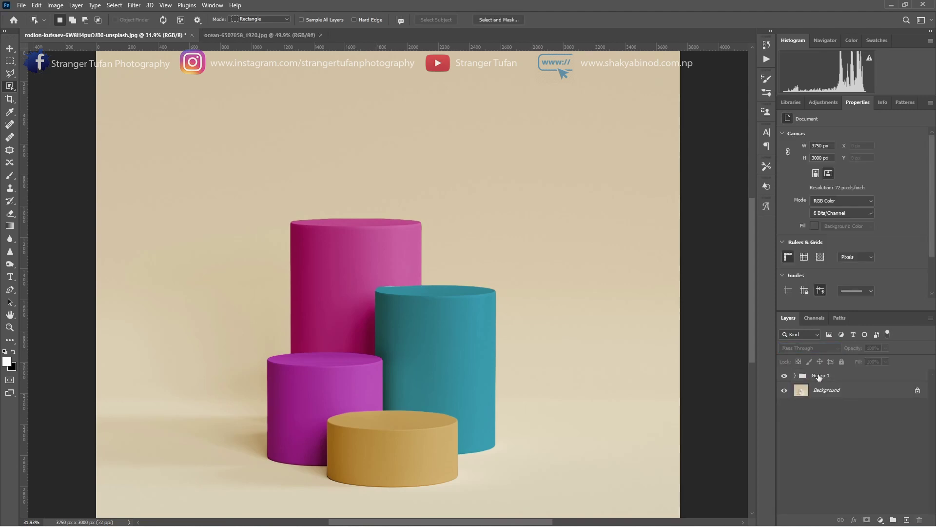
double_click(819, 375)
text(colors)
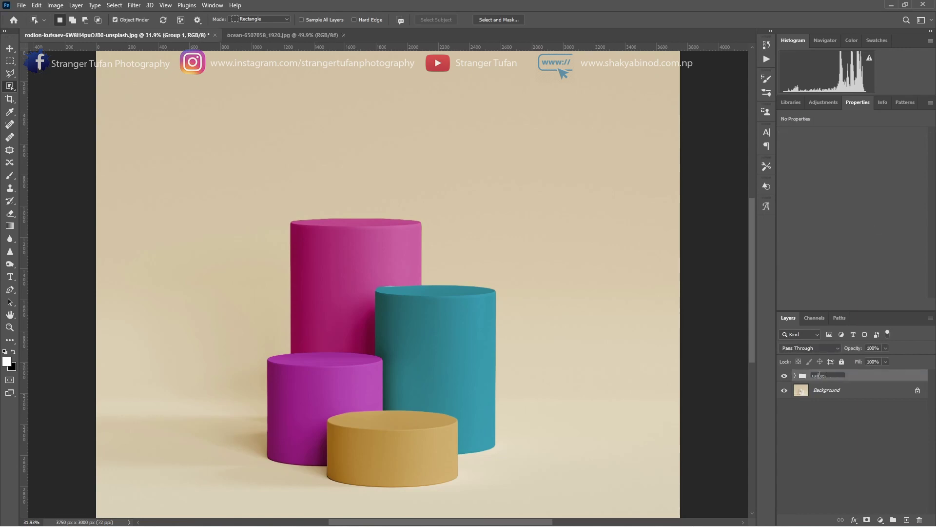
key(Return)
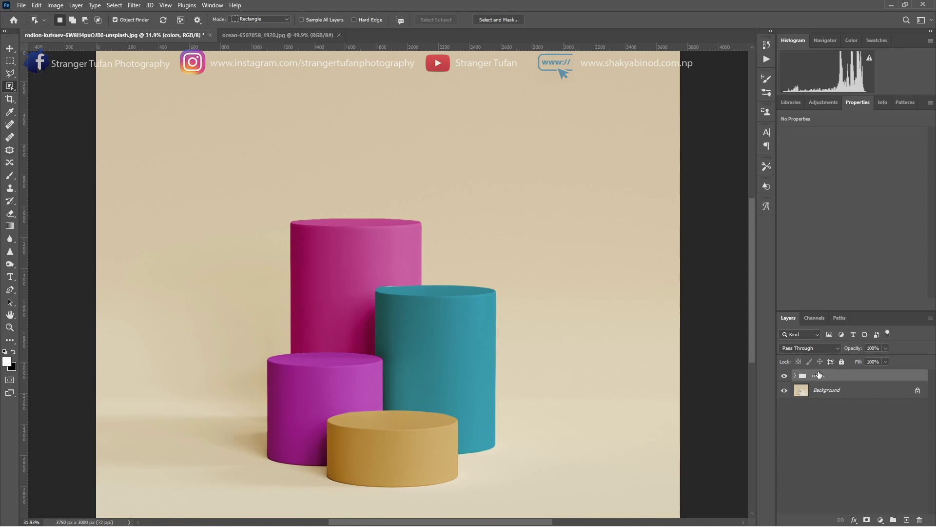
click(784, 376)
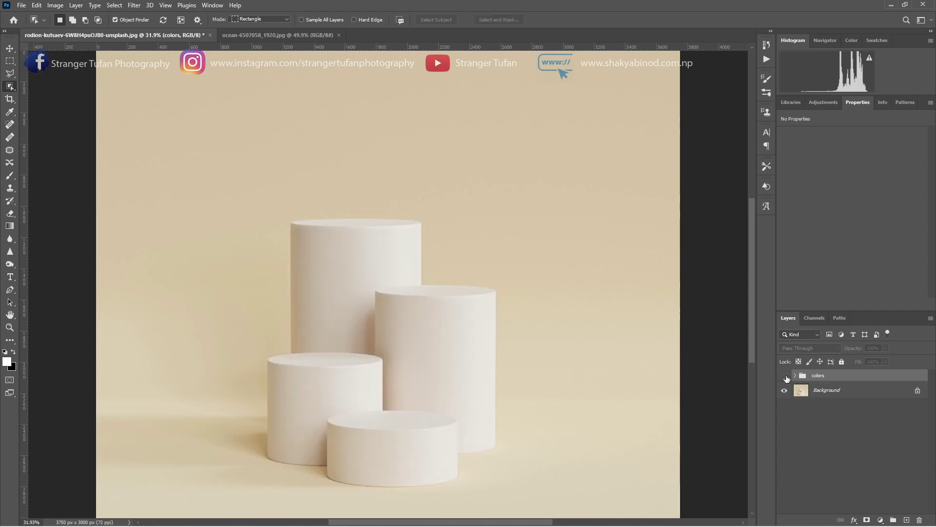
click(785, 377)
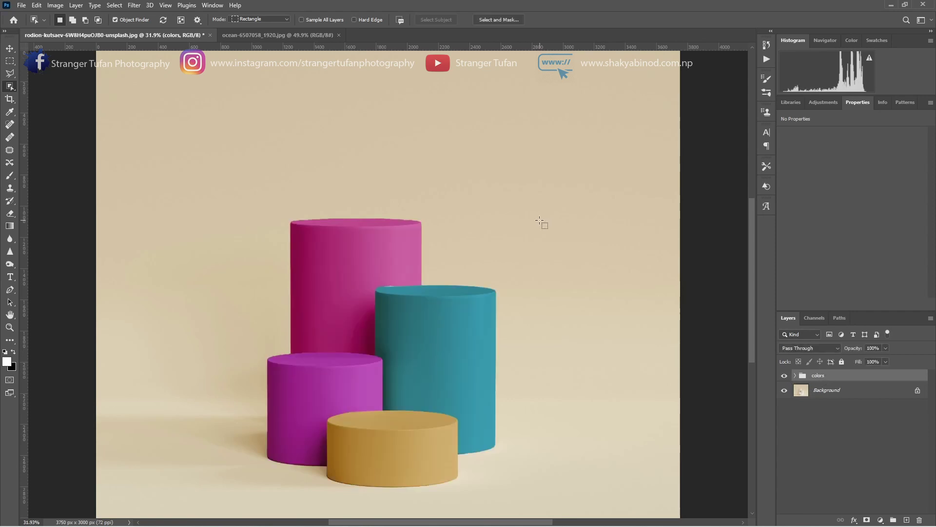
- Copy the ocean sunset image into the podium document as a new layer and align it with the canvas's upper-left corner
click(278, 35)
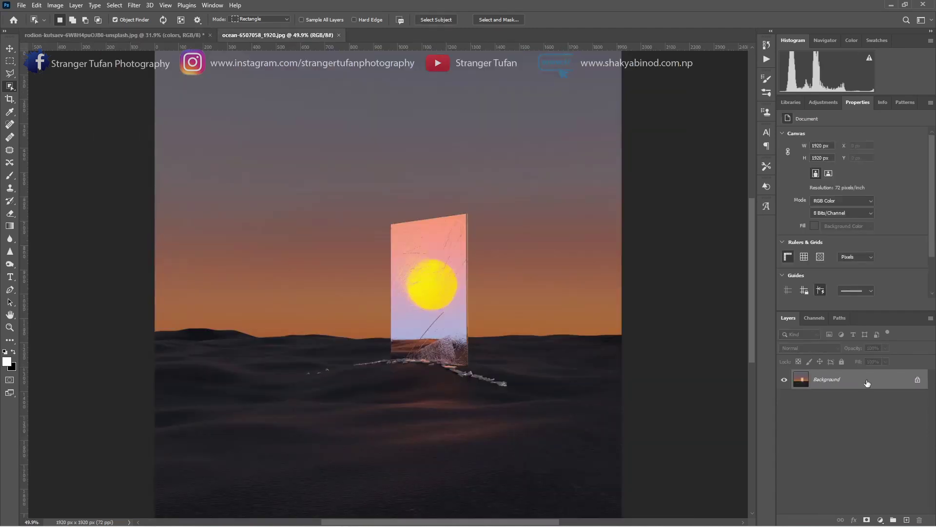
drag(867, 383, 344, 252)
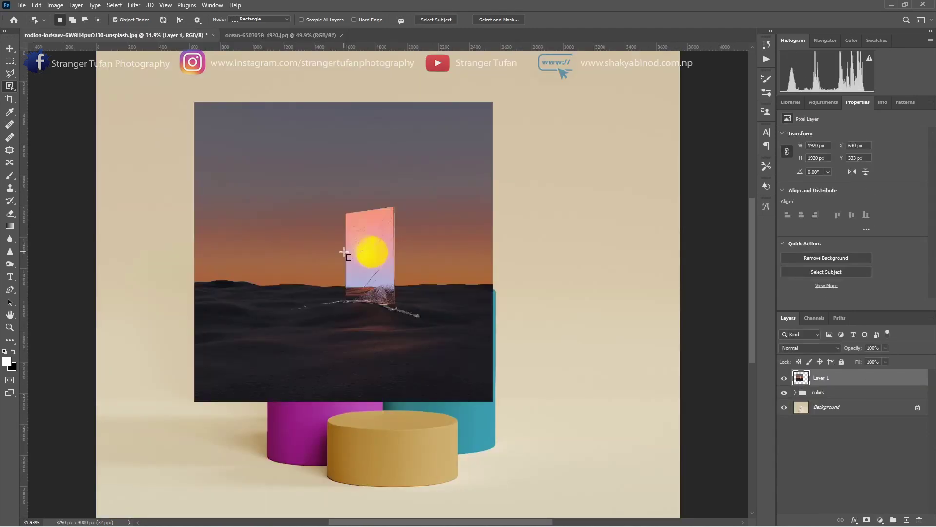
scroll(345, 252, down, 1)
scroll(287, 222, up, 1)
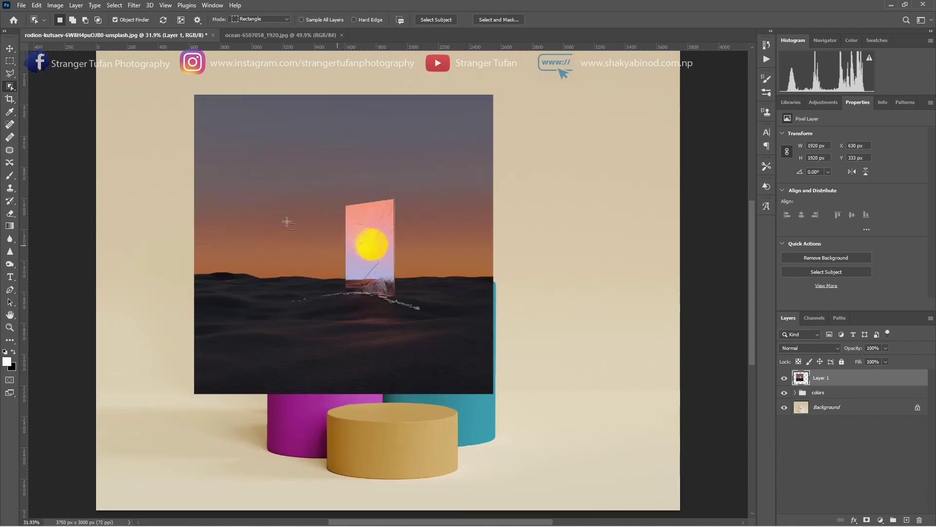
click(10, 52)
scroll(360, 223, down, 1)
drag(360, 223, 280, 191)
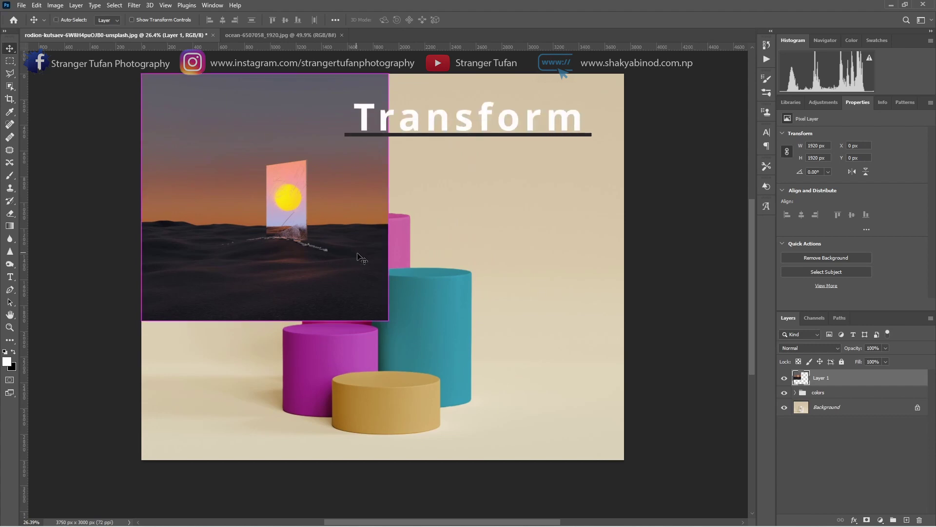
- Stretch the ocean image non-proportionally with Free Transform to cover the full 3750 x 3000 px canvas
key(ctrl+t)
drag(390, 318, 622, 459)
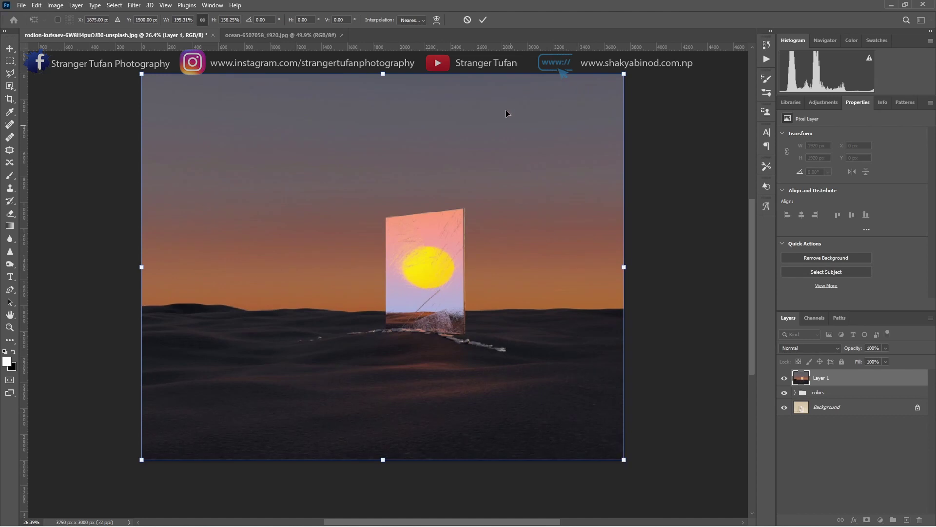
click(482, 20)
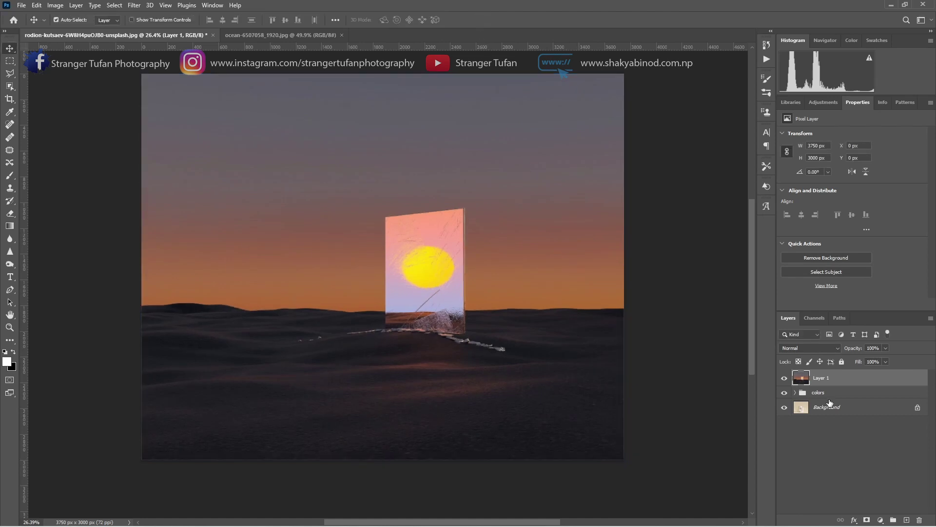
- Outline the glass panel and its shoreline debris with the Polygonal Lasso, remove them with a Content-Aware fill, and deselect
click(10, 73)
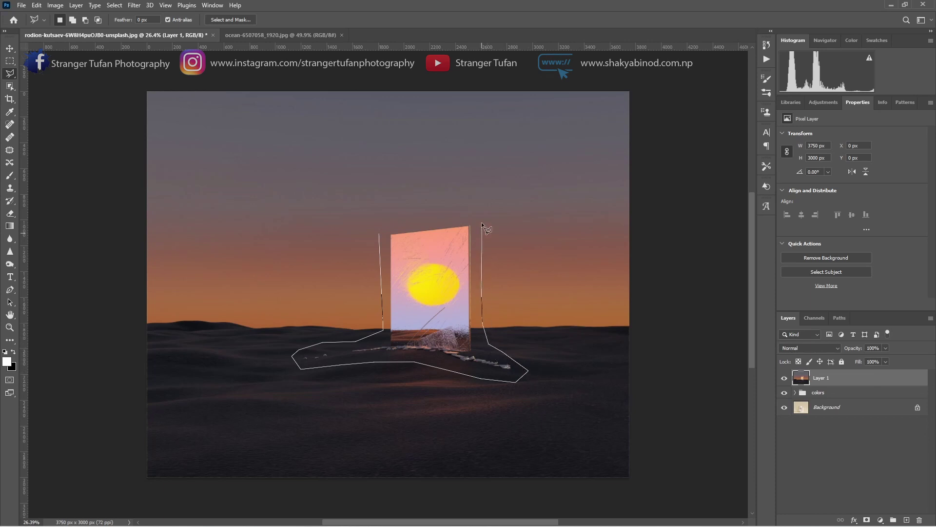
click(379, 231)
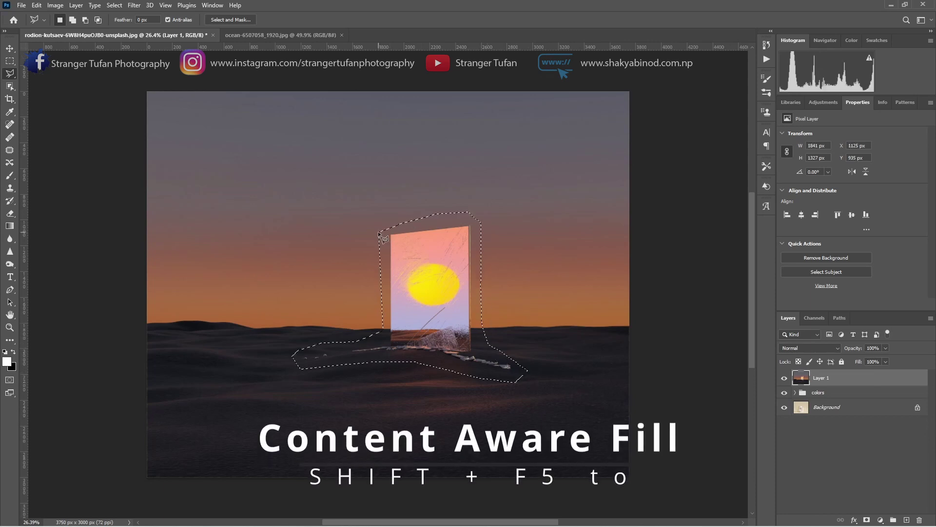
key(shift+F5)
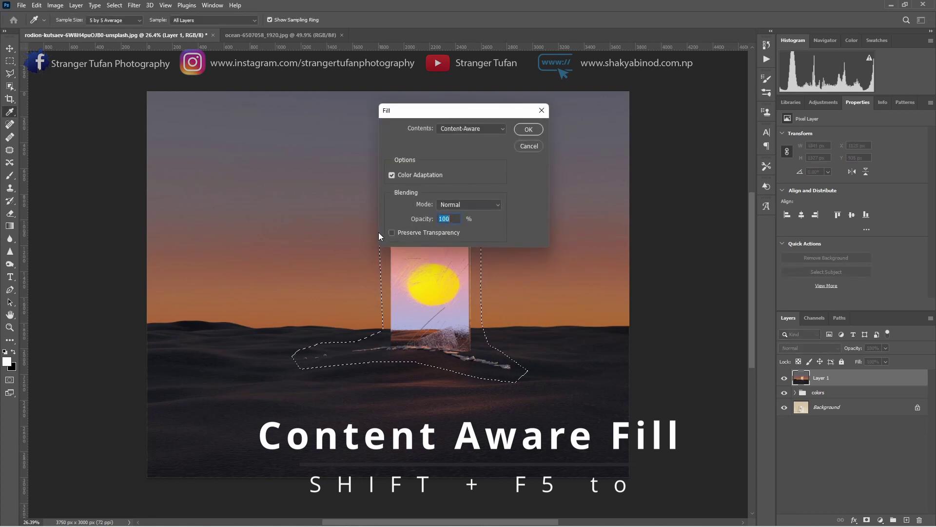
click(528, 129)
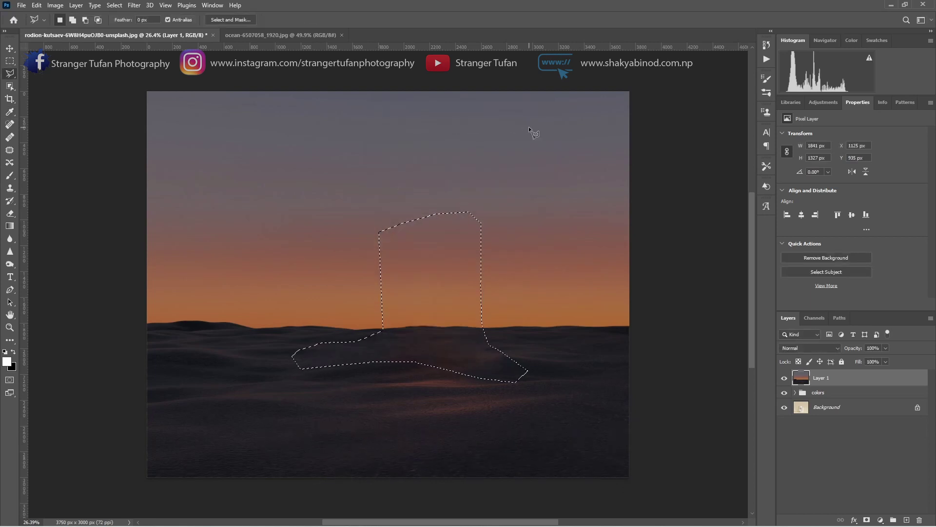
key(ctrl+d)
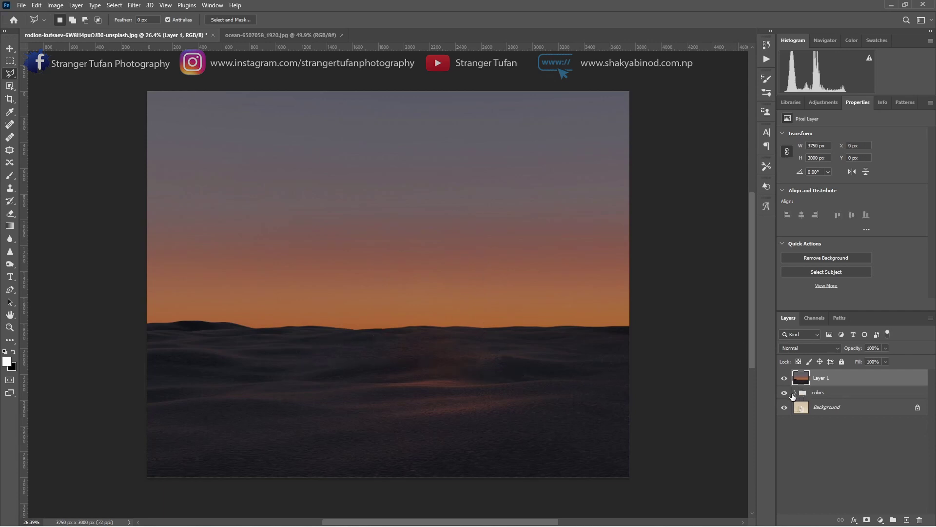
- Load the shortest cylinder's mask from the colors group as a selection and add it to Layer 1 as a layer mask
click(784, 378)
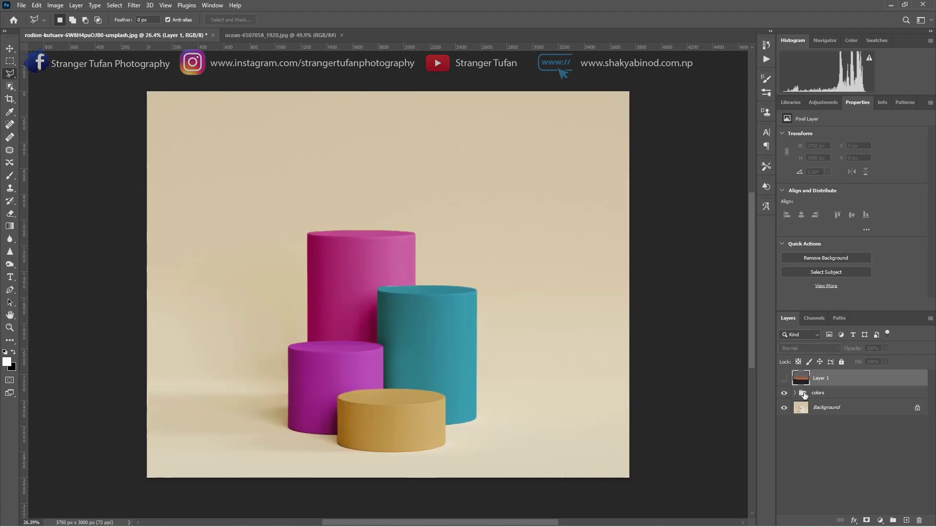
click(803, 394)
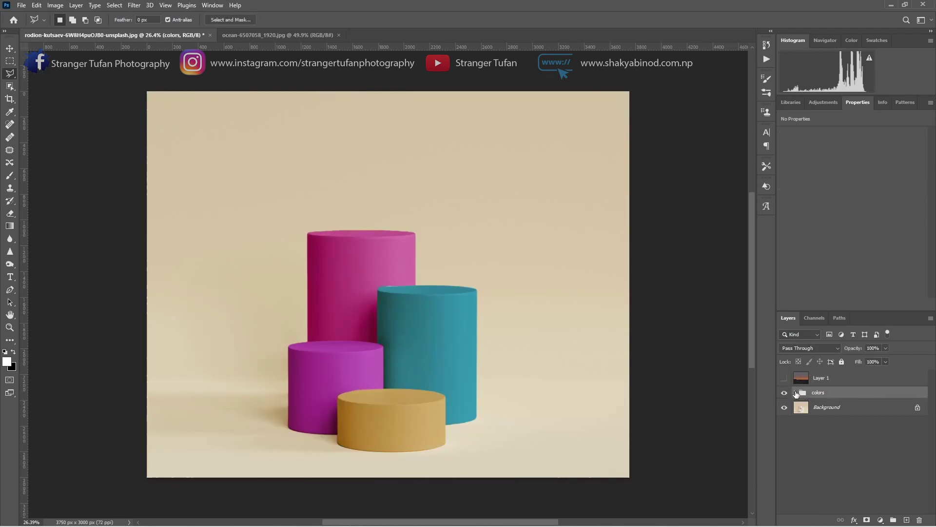
click(796, 393)
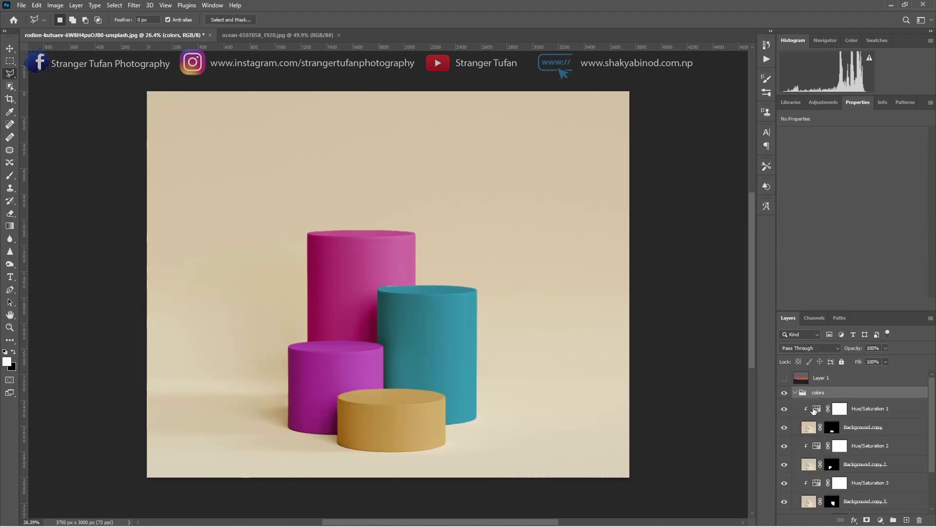
ctrl+click(838, 431)
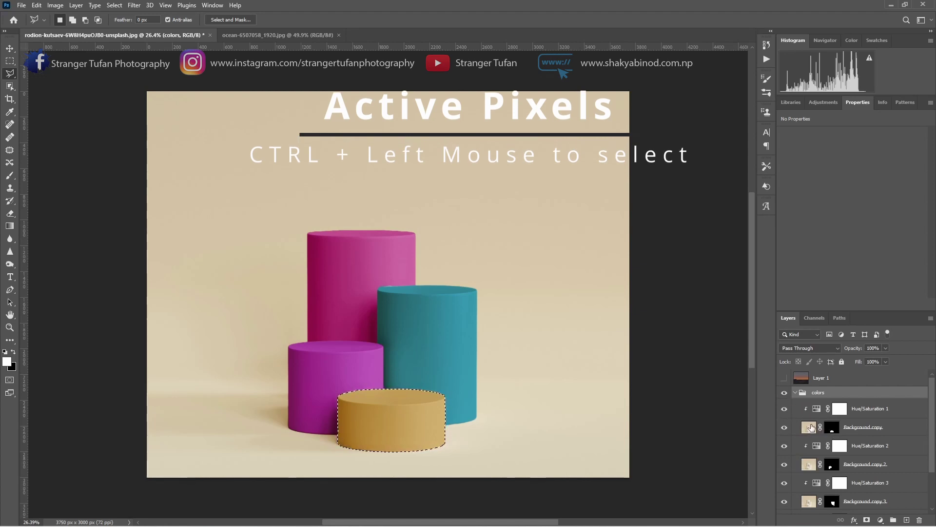
click(795, 378)
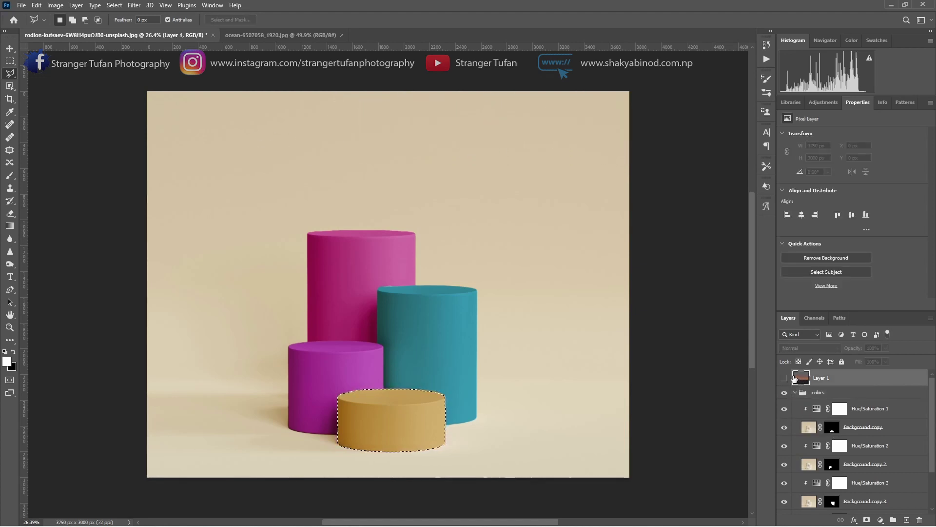
click(784, 377)
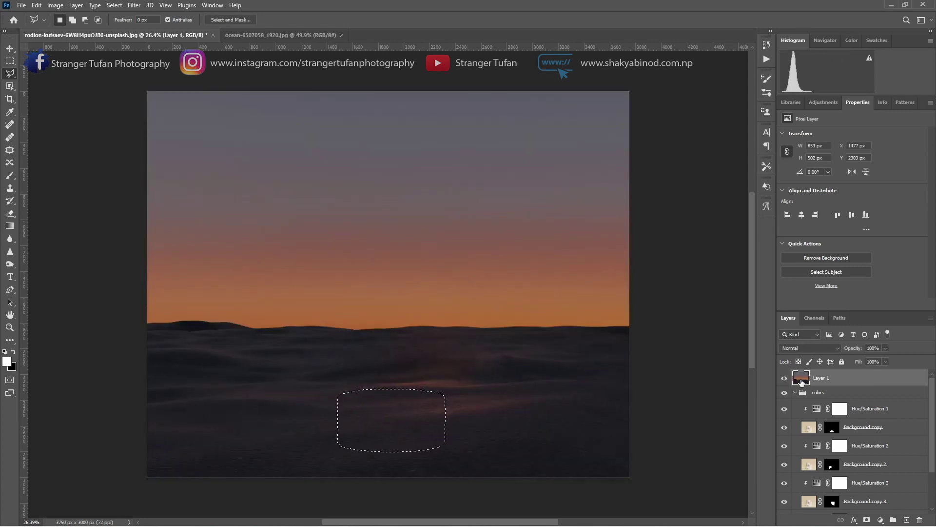
click(867, 520)
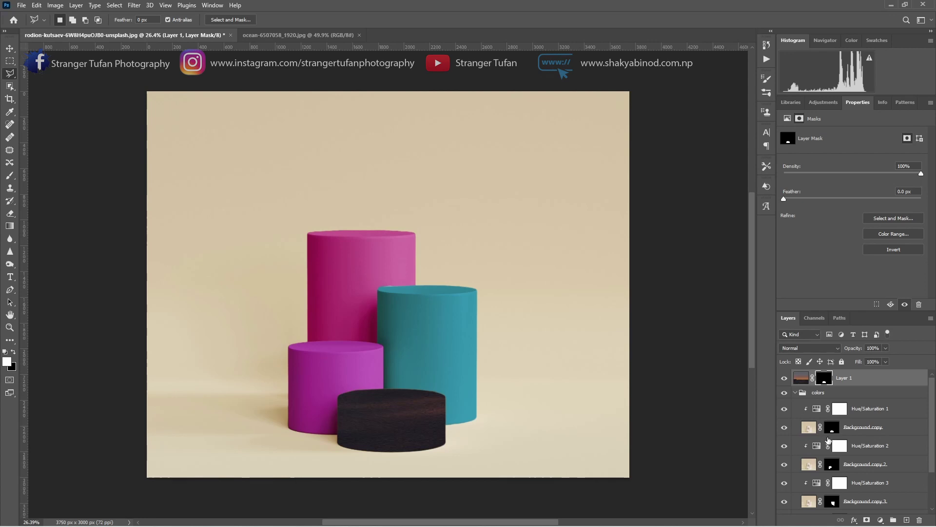
- Load the purple cylinder's mask as a selection and paint it white on Layer 1's mask with a 1075 px Hard Round brush
scroll(828, 441, down, 1)
ctrl+click(832, 449)
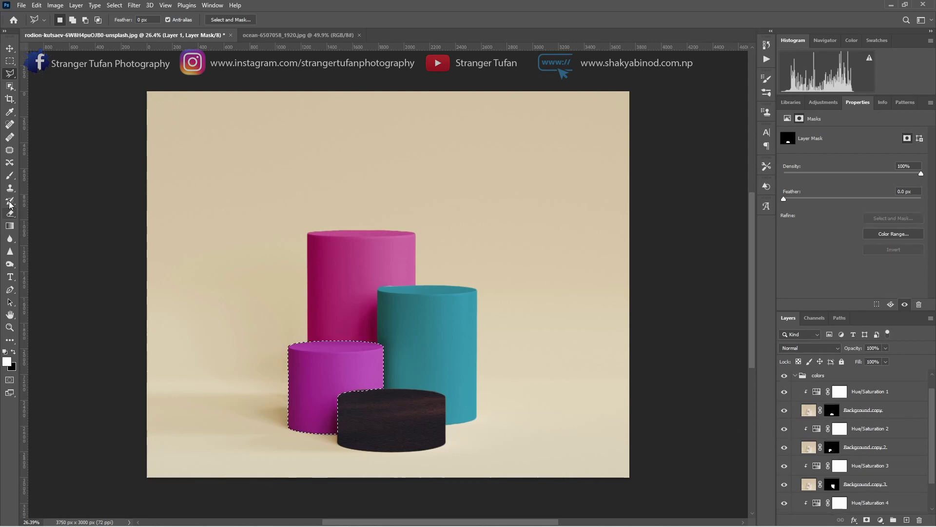
click(10, 177)
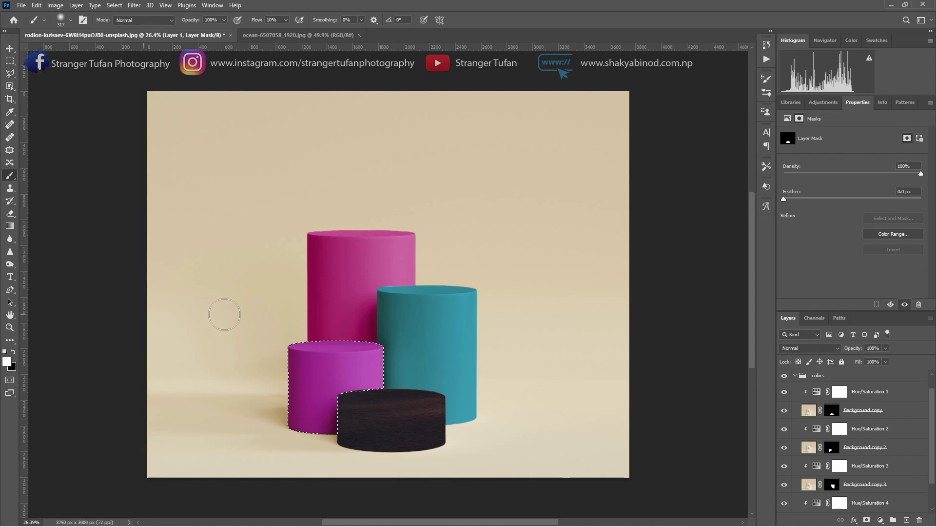
drag(271, 324, 328, 328)
right_click(330, 329)
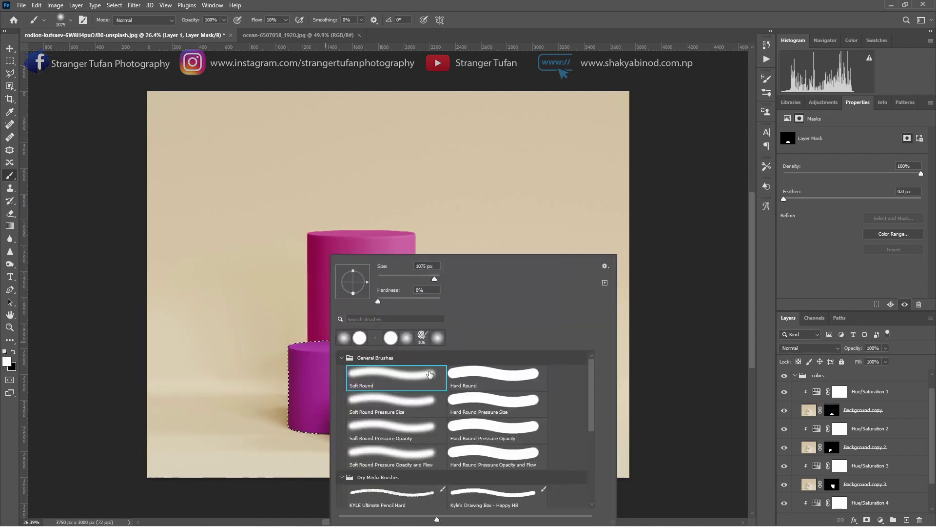
click(492, 374)
click(345, 366)
mouse_move(324, 382)
mouse_down()
mouse_move(341, 349)
mouse_move(296, 388)
mouse_move(306, 434)
mouse_move(342, 397)
mouse_move(331, 334)
mouse_move(332, 377)
mouse_move(280, 395)
mouse_up()
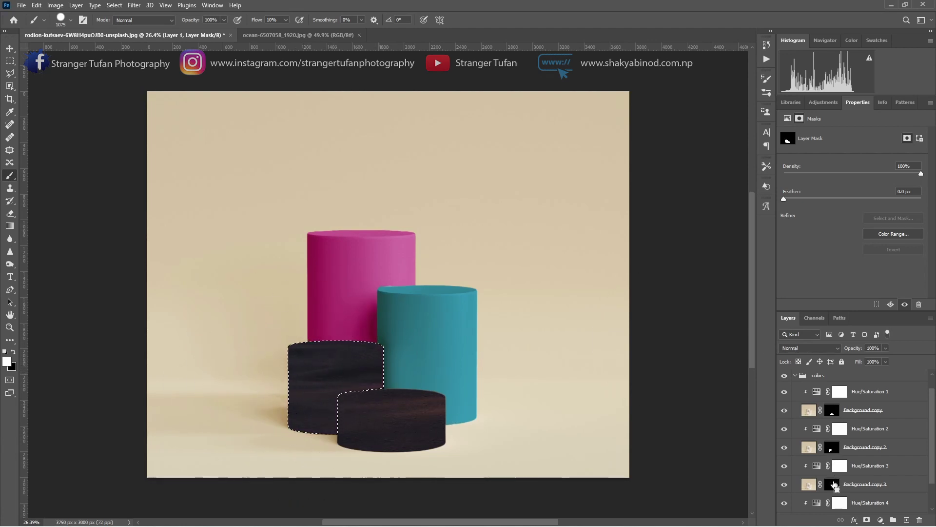
- Paint the teal and magenta cylinders white on Layer 1's mask, using their own masks as selections, and deselect
ctrl+click(834, 484)
mouse_move(386, 335)
mouse_down()
mouse_move(403, 296)
mouse_move(468, 293)
mouse_move(489, 329)
mouse_move(478, 387)
mouse_move(424, 409)
mouse_move(335, 298)
mouse_move(356, 329)
mouse_move(435, 338)
mouse_move(439, 390)
mouse_move(443, 358)
mouse_up()
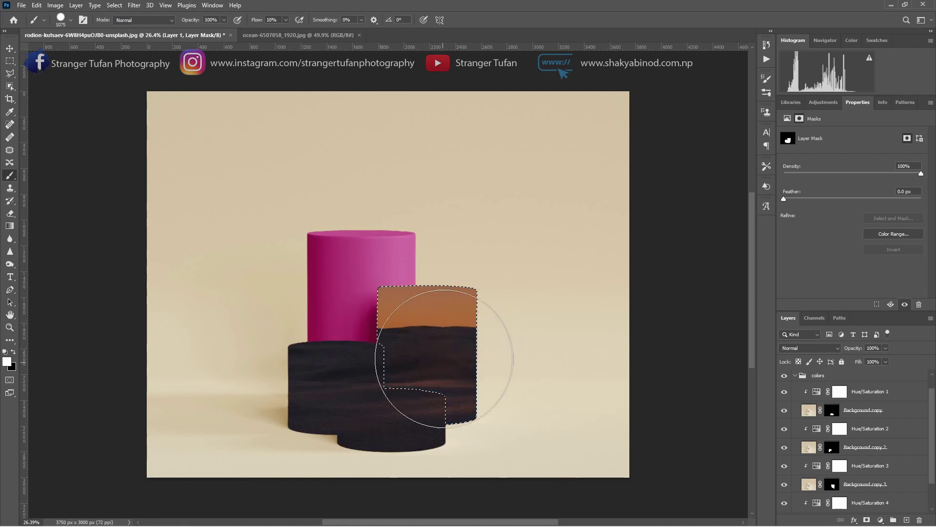
scroll(839, 493, down, 2)
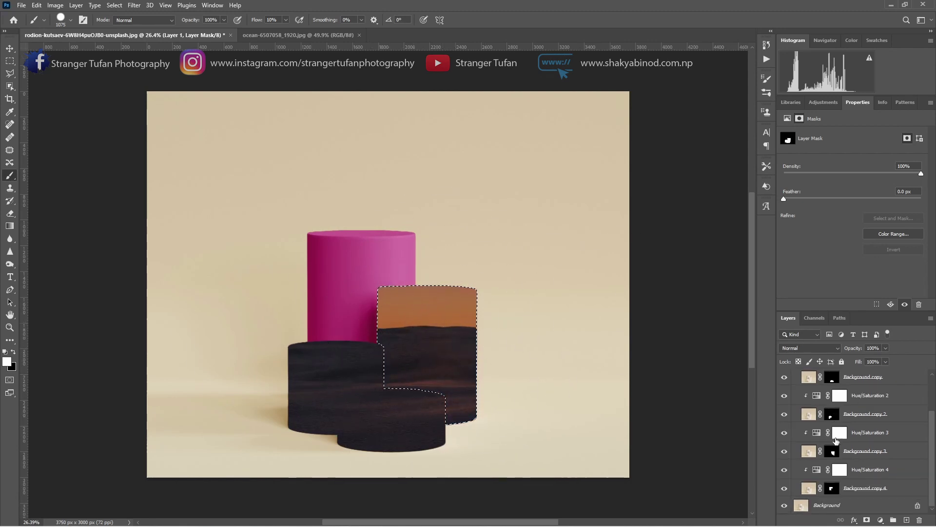
ctrl+click(832, 489)
mouse_move(522, 366)
mouse_down()
mouse_move(359, 291)
mouse_move(264, 307)
mouse_move(330, 376)
mouse_move(444, 240)
mouse_move(451, 217)
mouse_move(403, 174)
mouse_move(276, 190)
mouse_move(335, 299)
mouse_up()
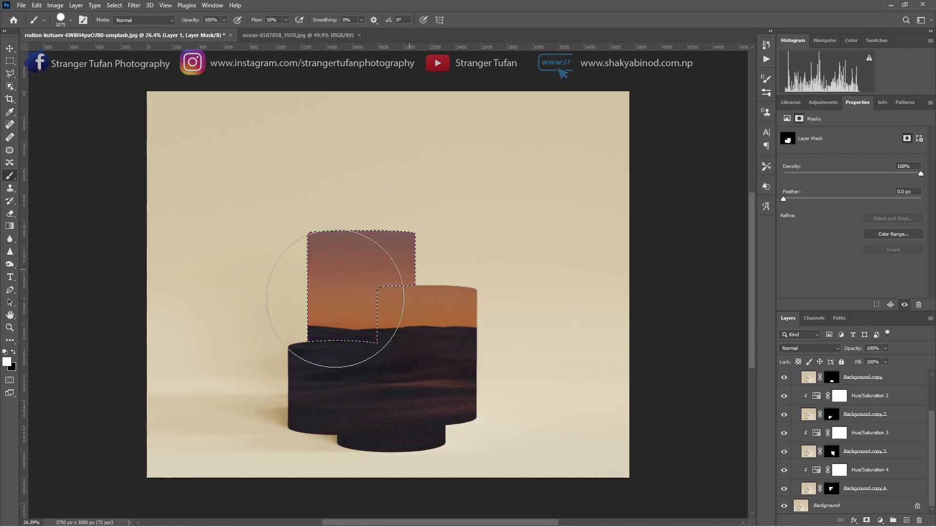
key(ctrl+d)
- Collapse the colors group and invert Layer 1's mask so the sunset surrounds the cylinders
scroll(883, 430, up, 2)
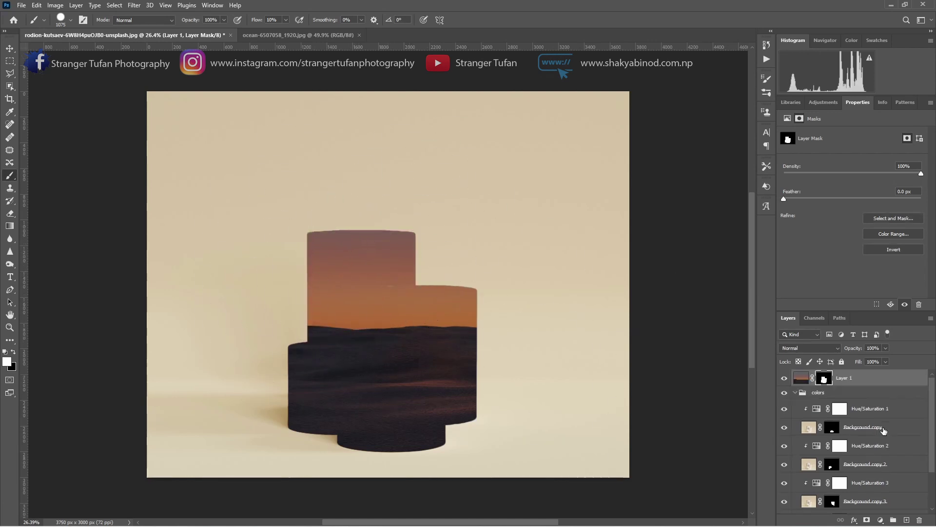
click(795, 393)
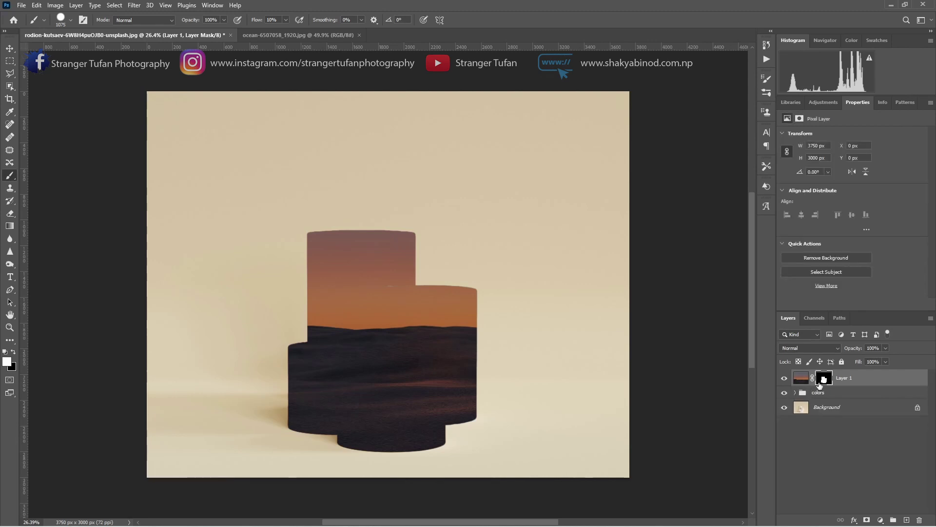
click(824, 379)
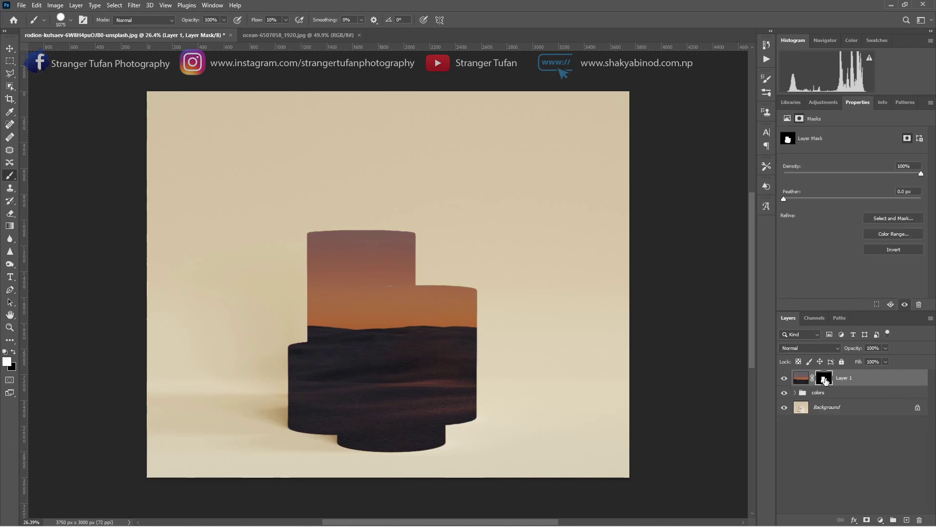
click(901, 250)
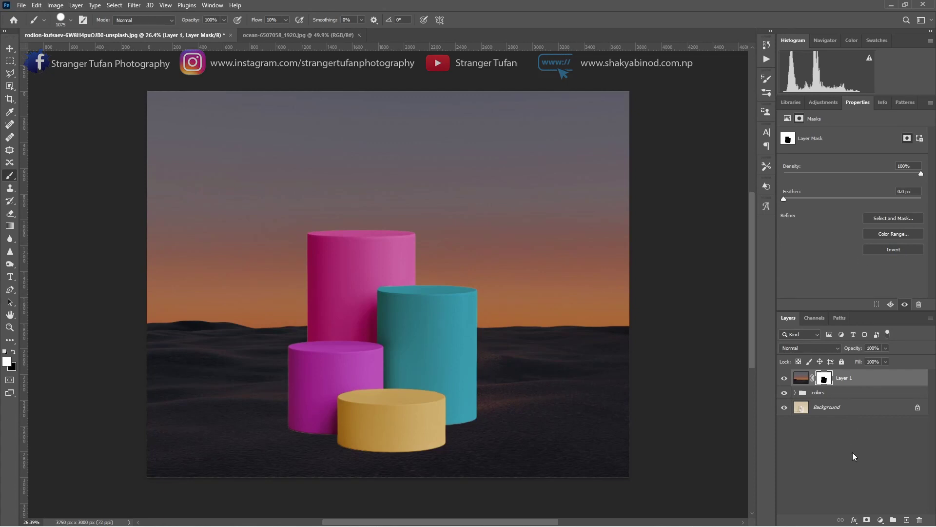
- Add a layer mask to the colors group and fill it with a short vertical gradient to soften the cylinder colors
click(804, 396)
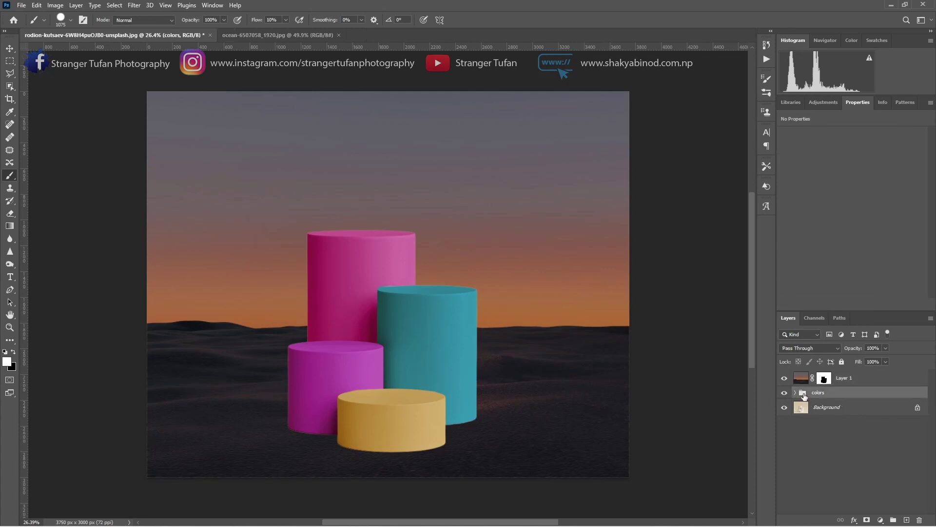
click(868, 520)
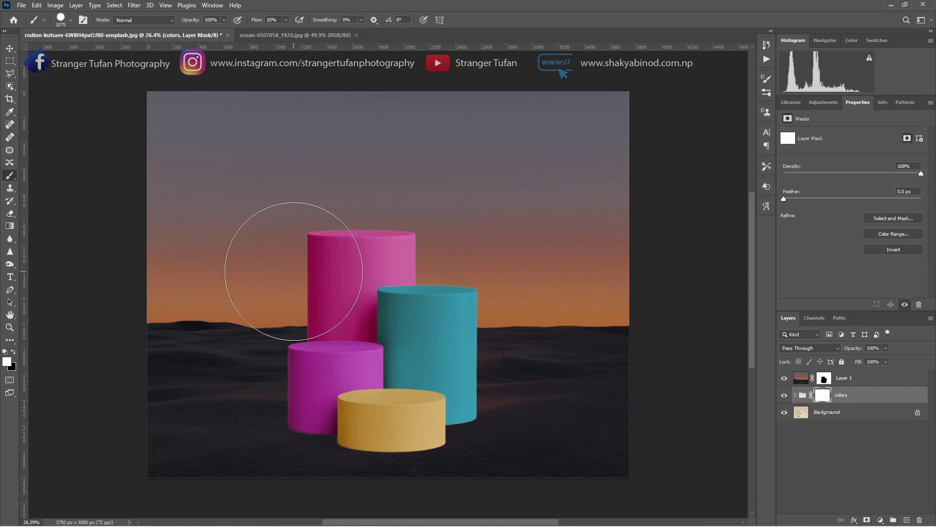
click(9, 225)
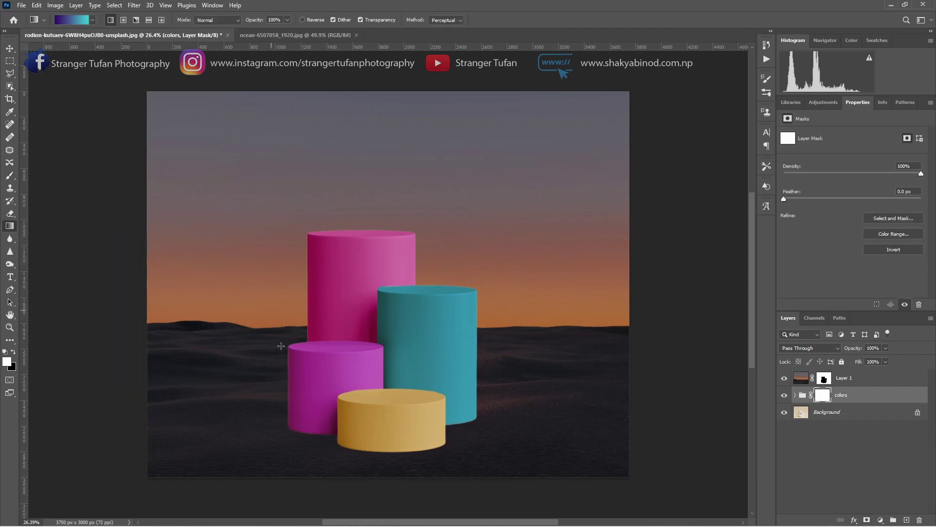
drag(337, 469, 341, 439)
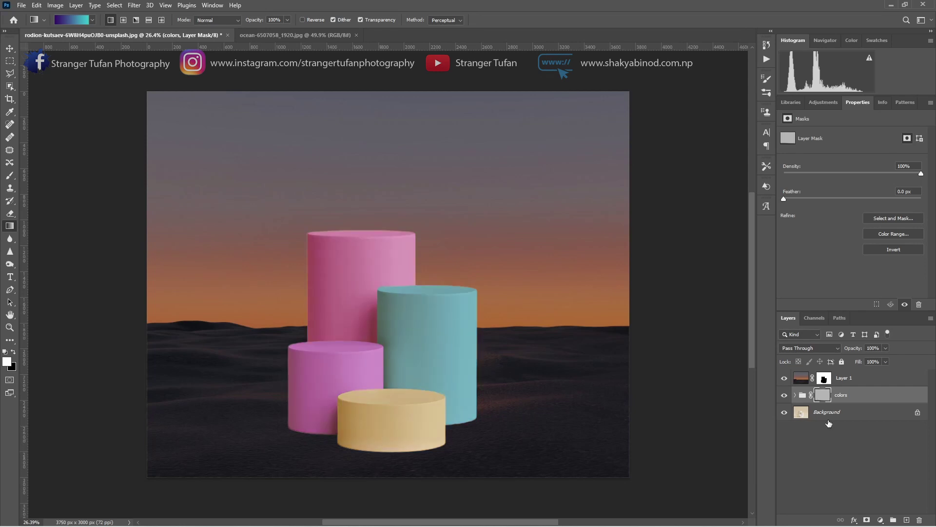
- Paint white on Layer 1's mask along the cylinders' bases with a Soft Round brush at 10% flow to blend them into the ground
click(824, 378)
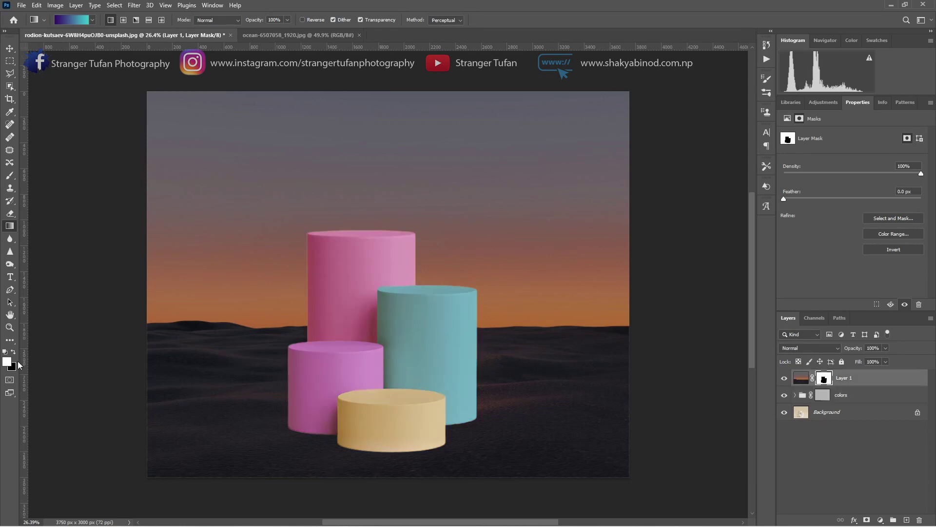
click(10, 177)
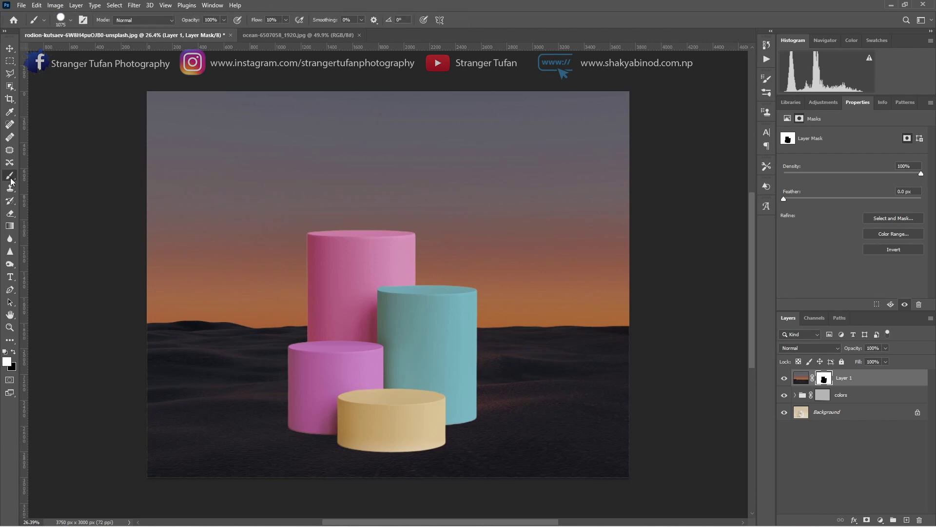
right_click(299, 439)
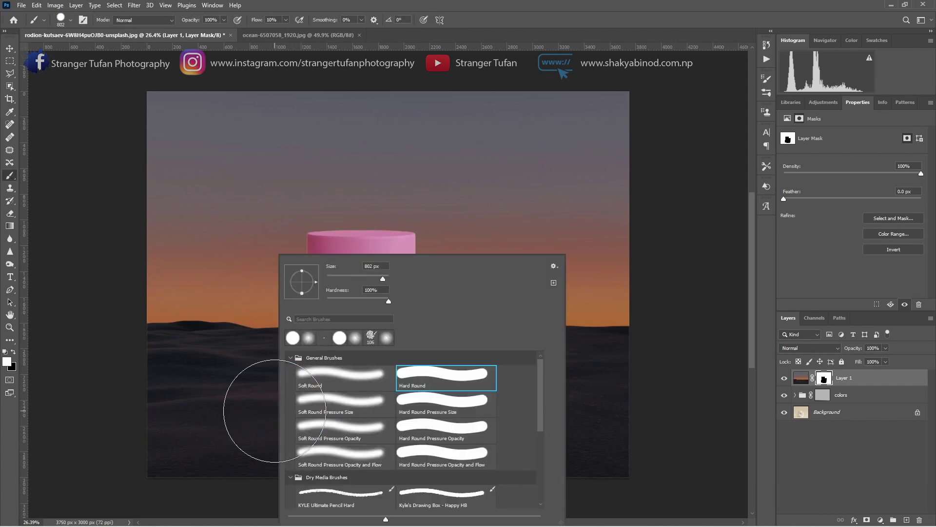
click(341, 378)
mouse_move(289, 377)
mouse_down()
mouse_move(257, 383)
mouse_move(254, 376)
mouse_up()
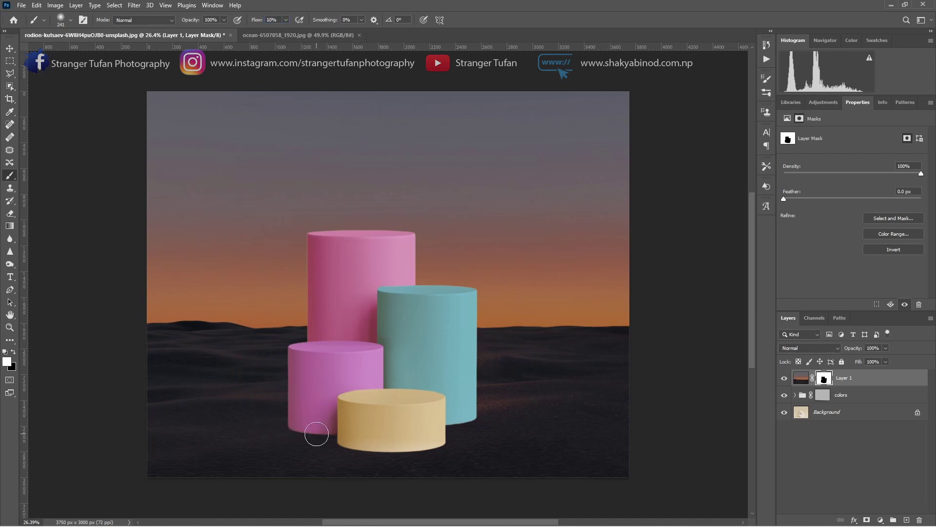
scroll(319, 432, up, 5)
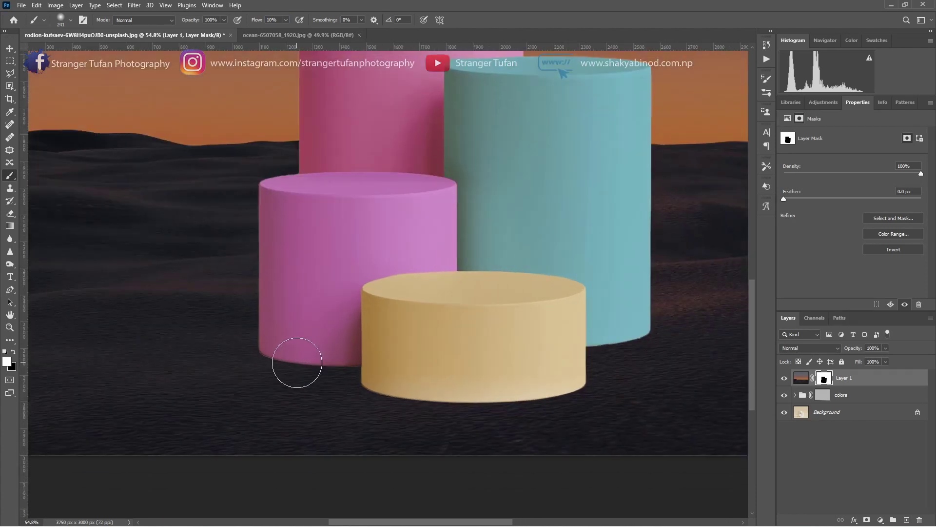
drag(299, 368, 286, 367)
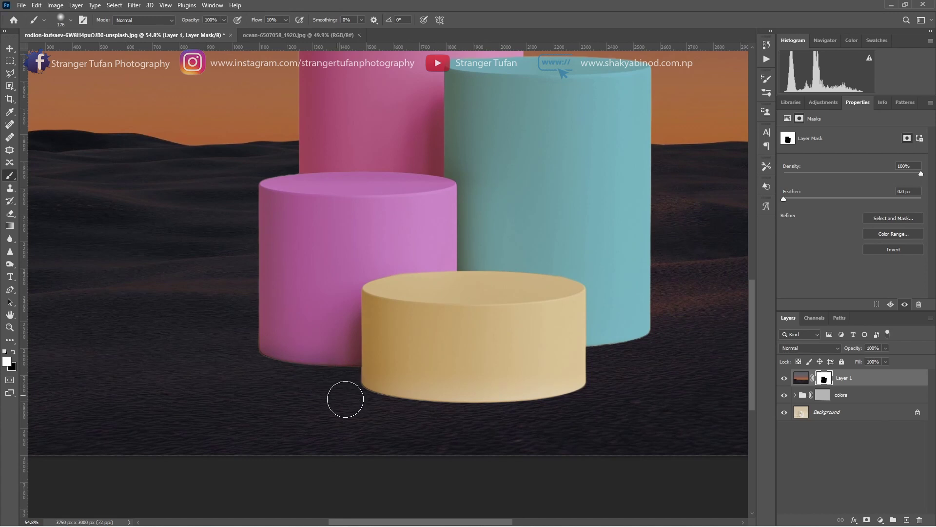
mouse_move(356, 395)
mouse_down()
mouse_move(436, 408)
mouse_move(422, 408)
mouse_move(558, 409)
mouse_move(620, 391)
mouse_move(656, 338)
mouse_move(594, 353)
mouse_move(587, 390)
mouse_move(558, 400)
mouse_move(360, 398)
mouse_move(331, 393)
mouse_move(340, 375)
mouse_up()
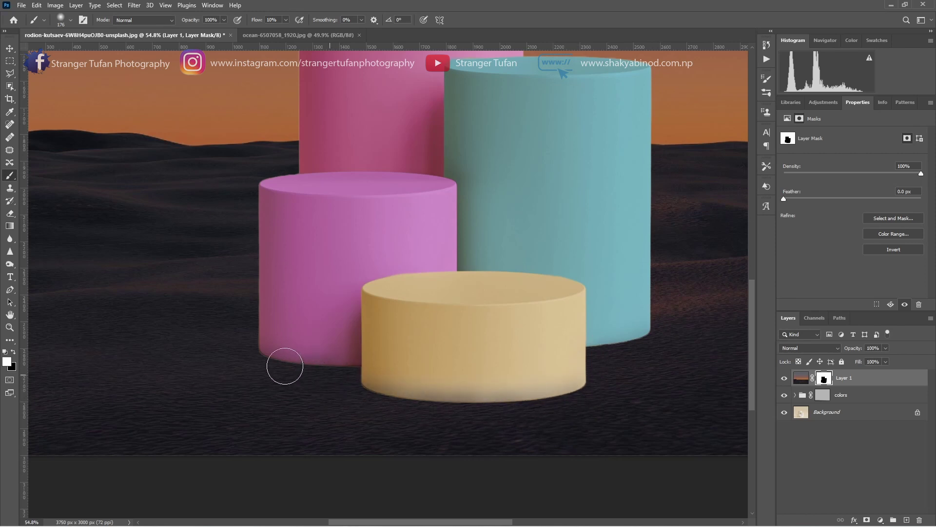
- Compare the finished composite with the original Background by toggling the visibility of all other layers
scroll(207, 343, down, 3)
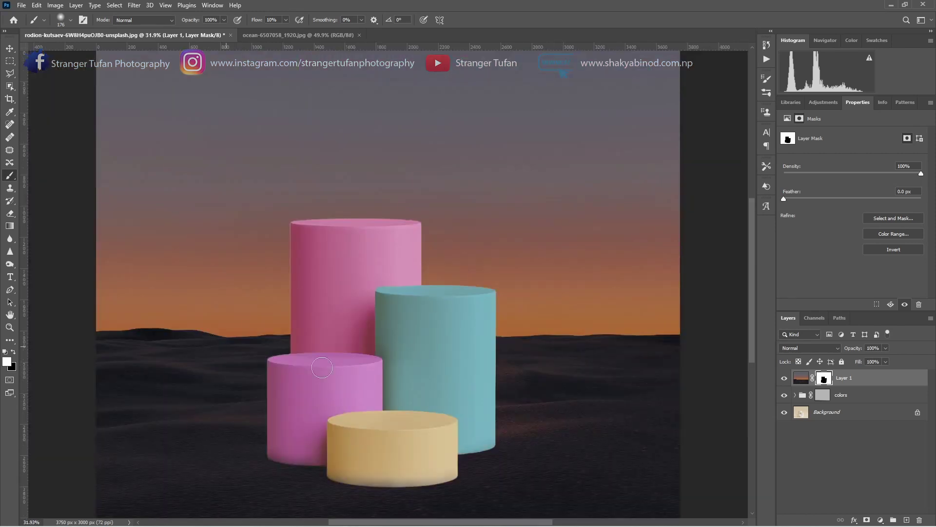
alt+click(784, 412)
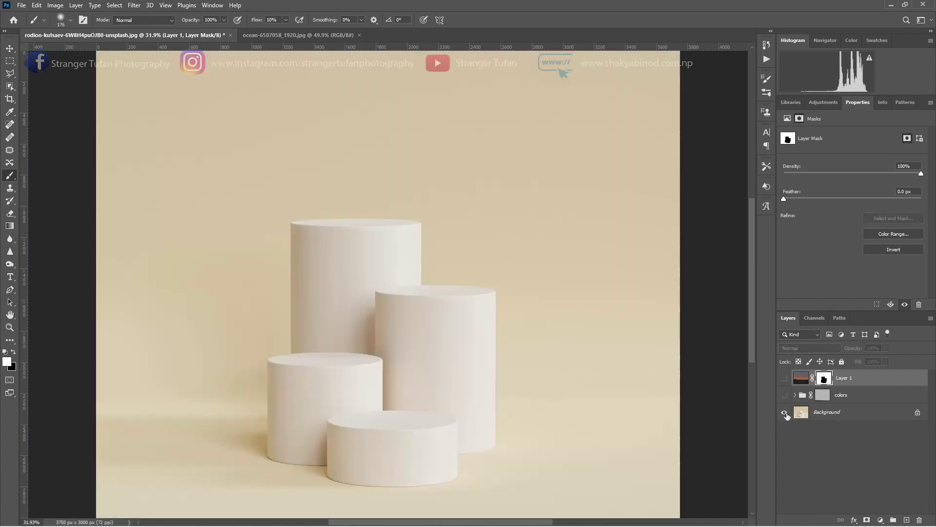
alt+click(784, 413)
alt+click(784, 413)
alt+click(785, 412)
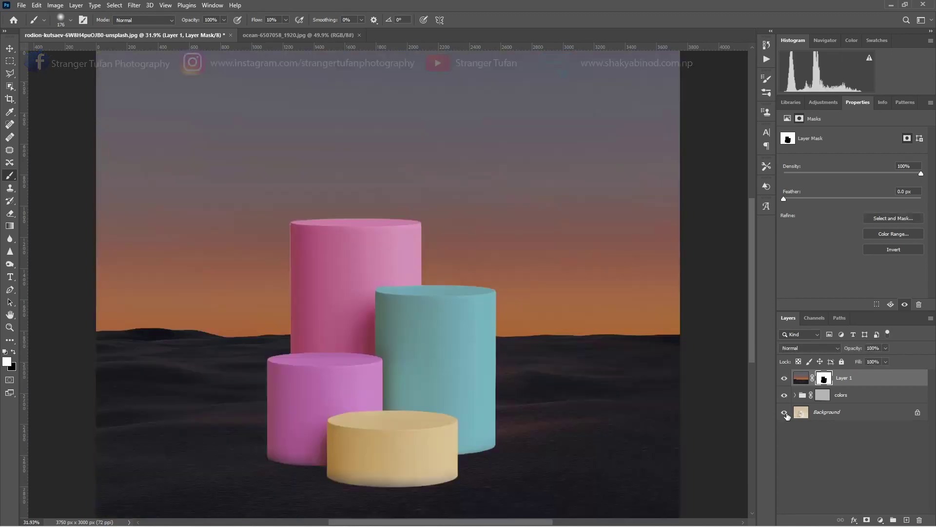
alt+click(785, 412)
alt+click(785, 412)
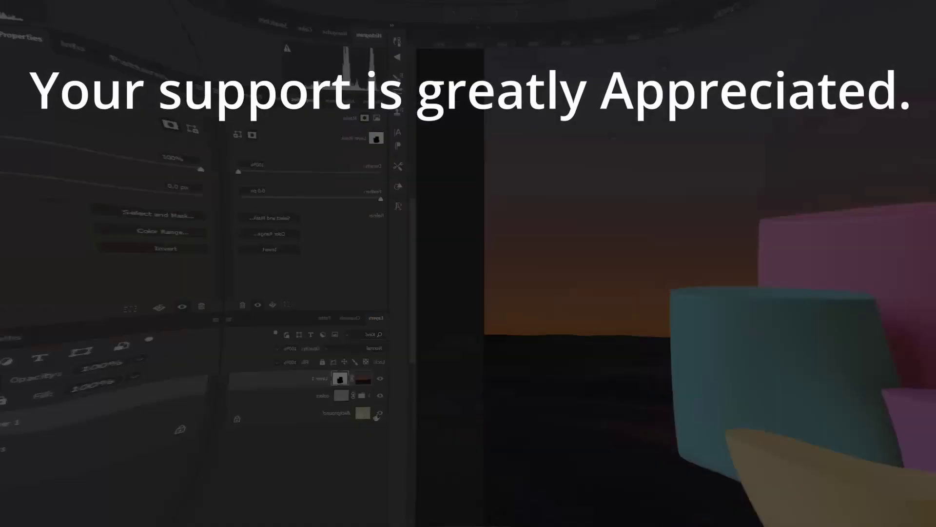